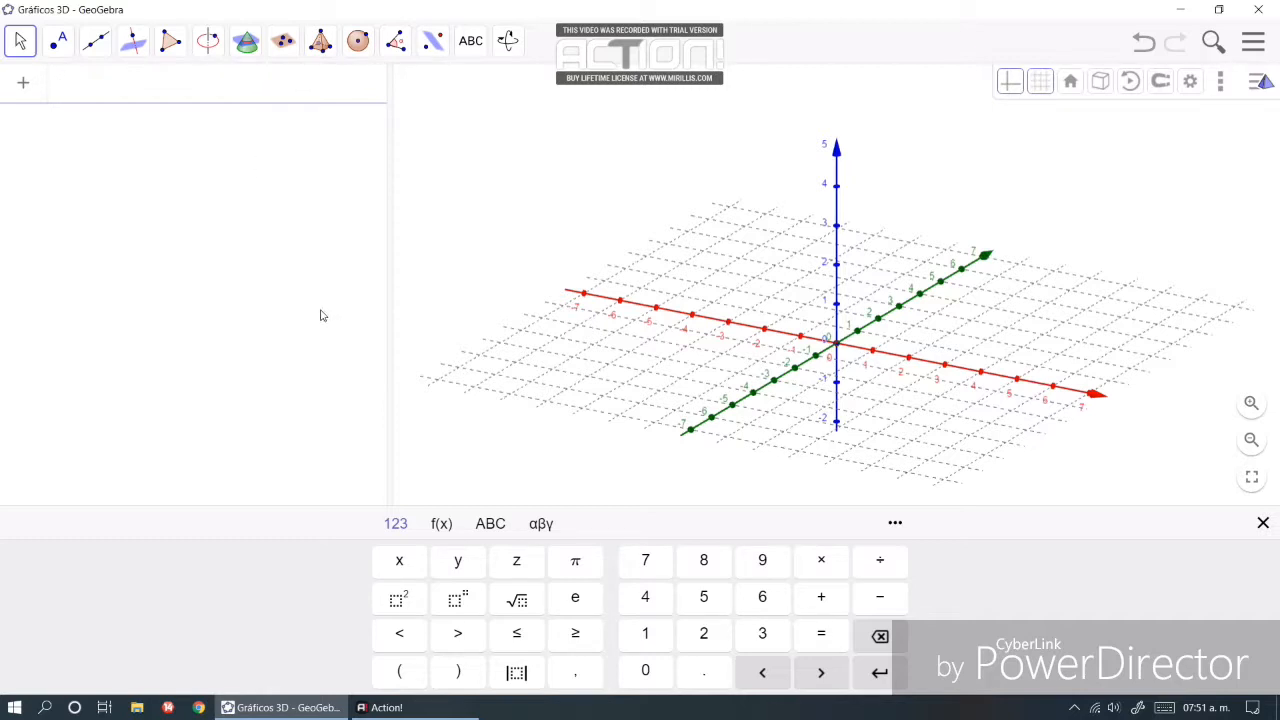
# Plot the surface f(x,y) = x^4 − x^2 + y^2 in the 3D view.
pyautogui.write('f')
pyautogui.write('(x)')
pyautogui.write(',y')
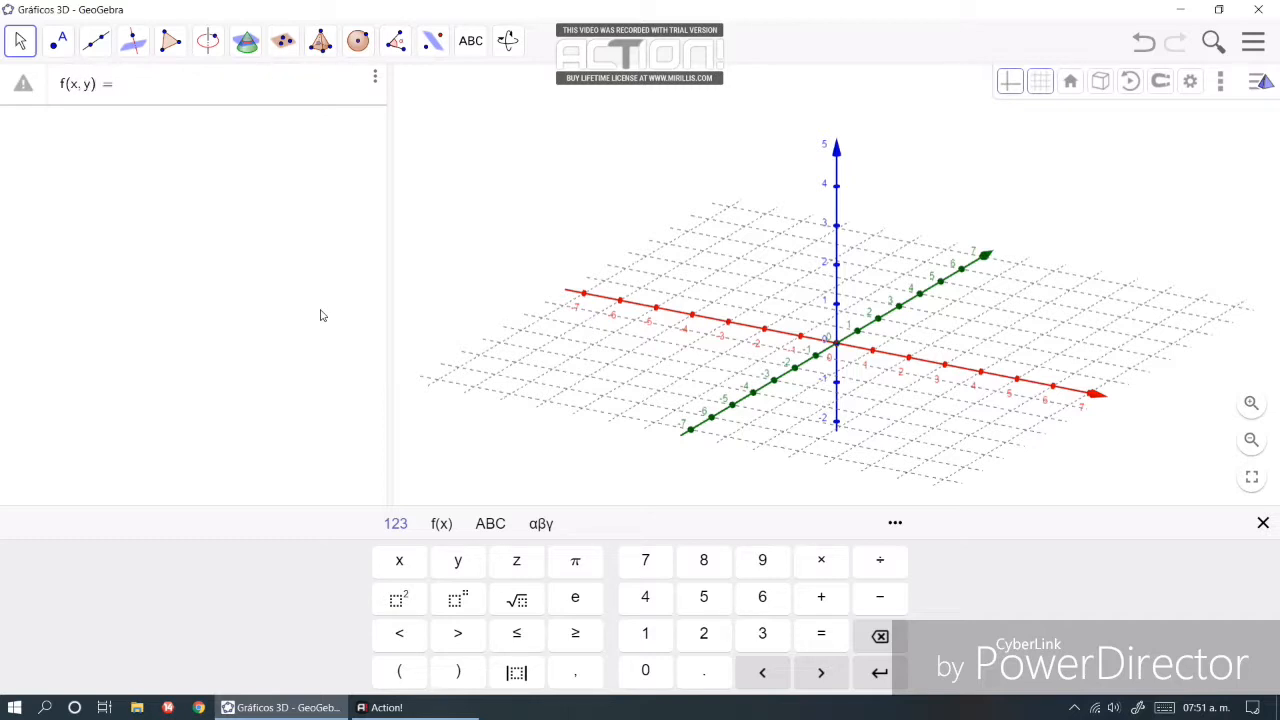
pyautogui.write('=x')
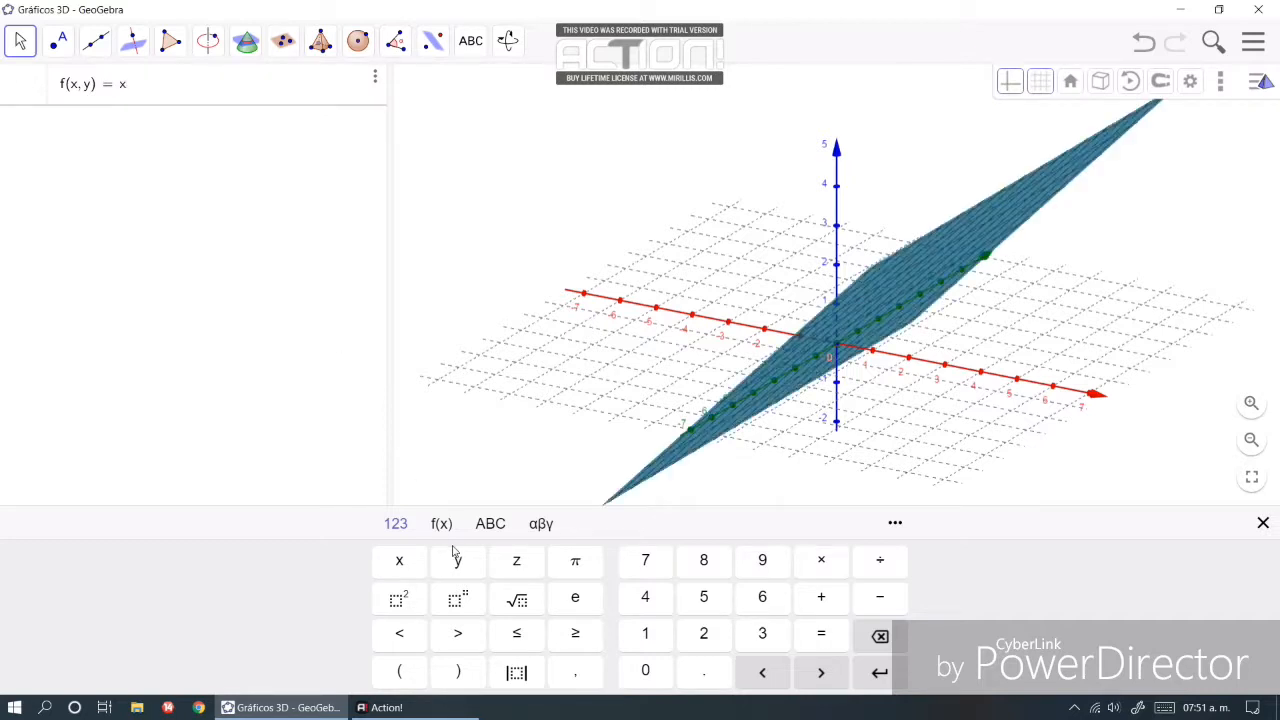
pyautogui.click(456, 600)
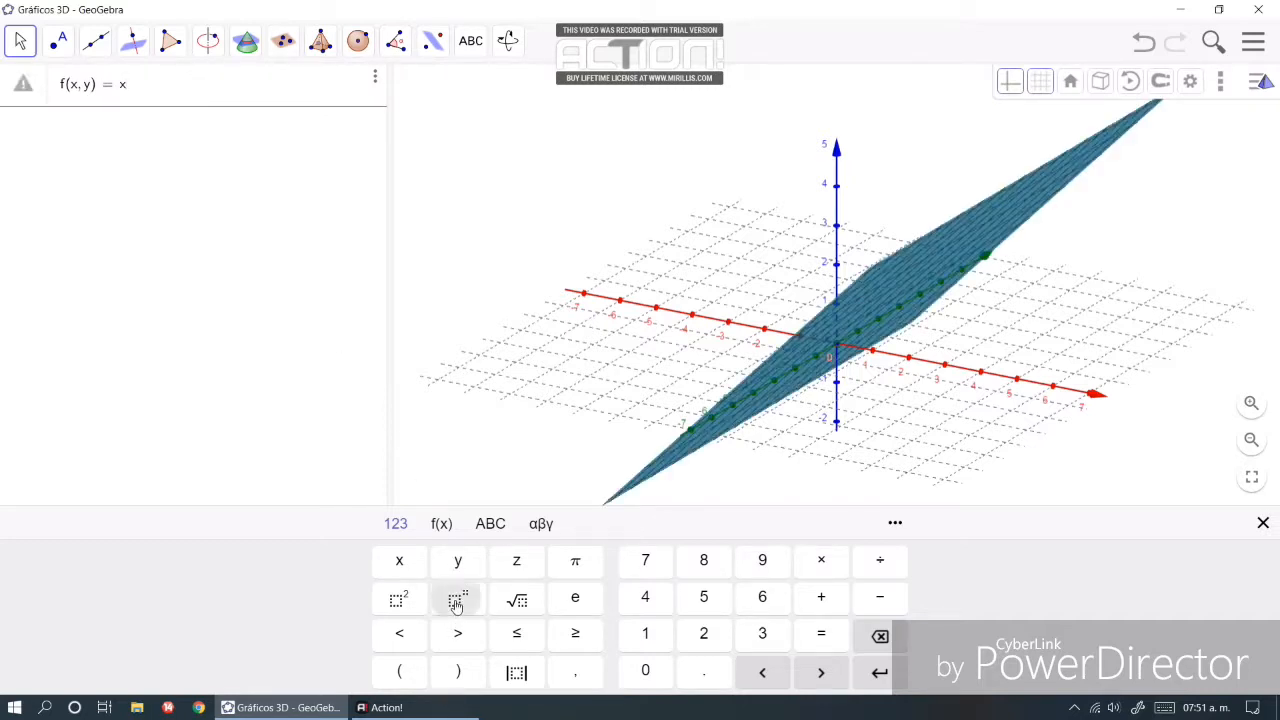
pyautogui.write('4')
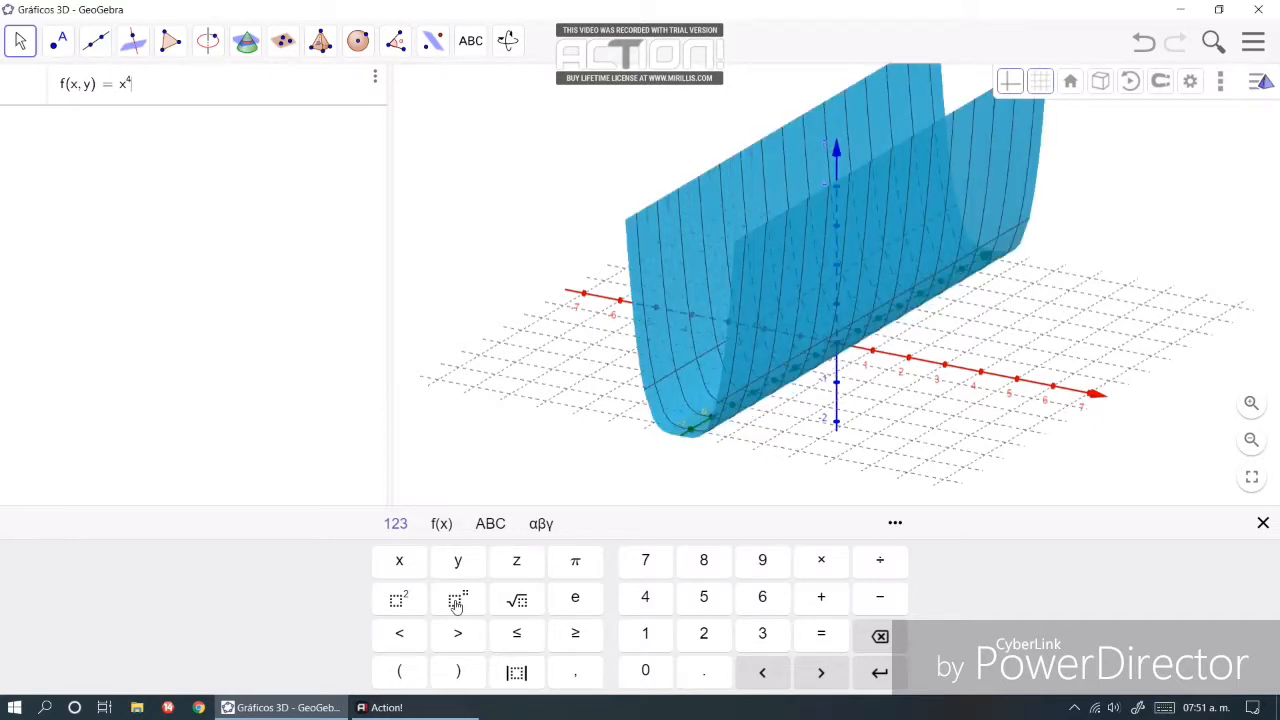
pyautogui.write('-')
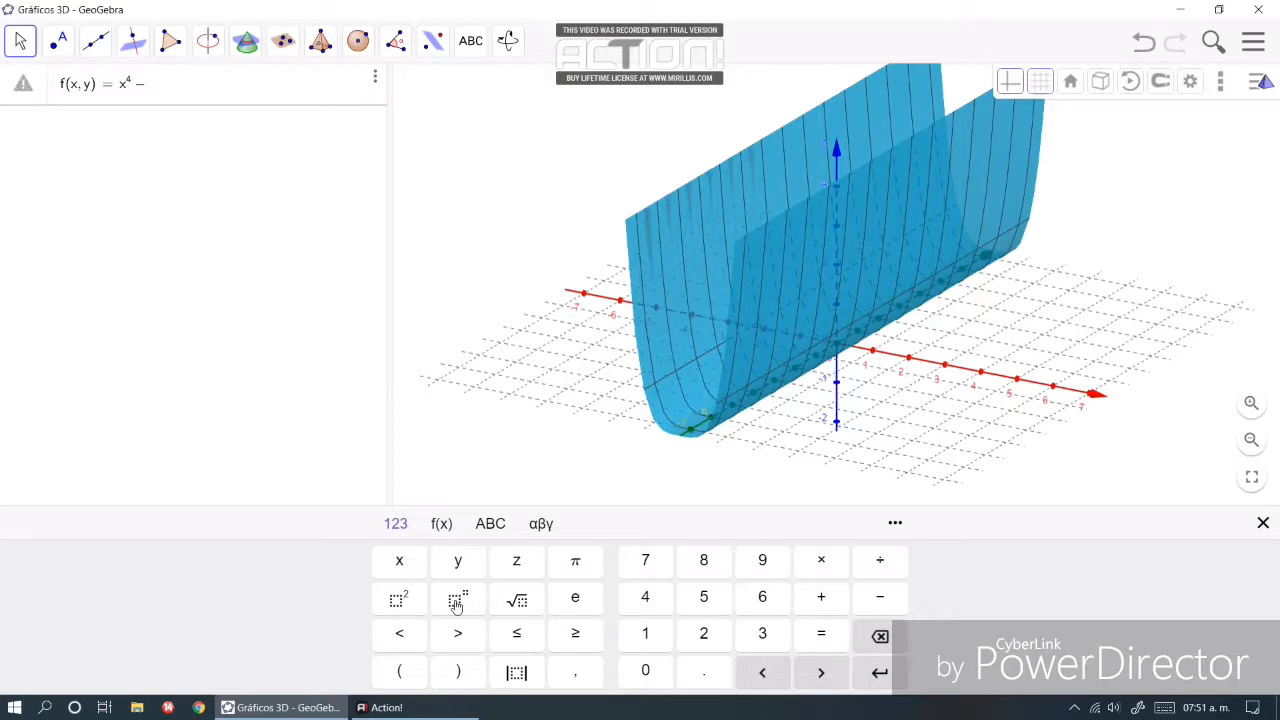
pyautogui.write('x')
pyautogui.click(400, 600)
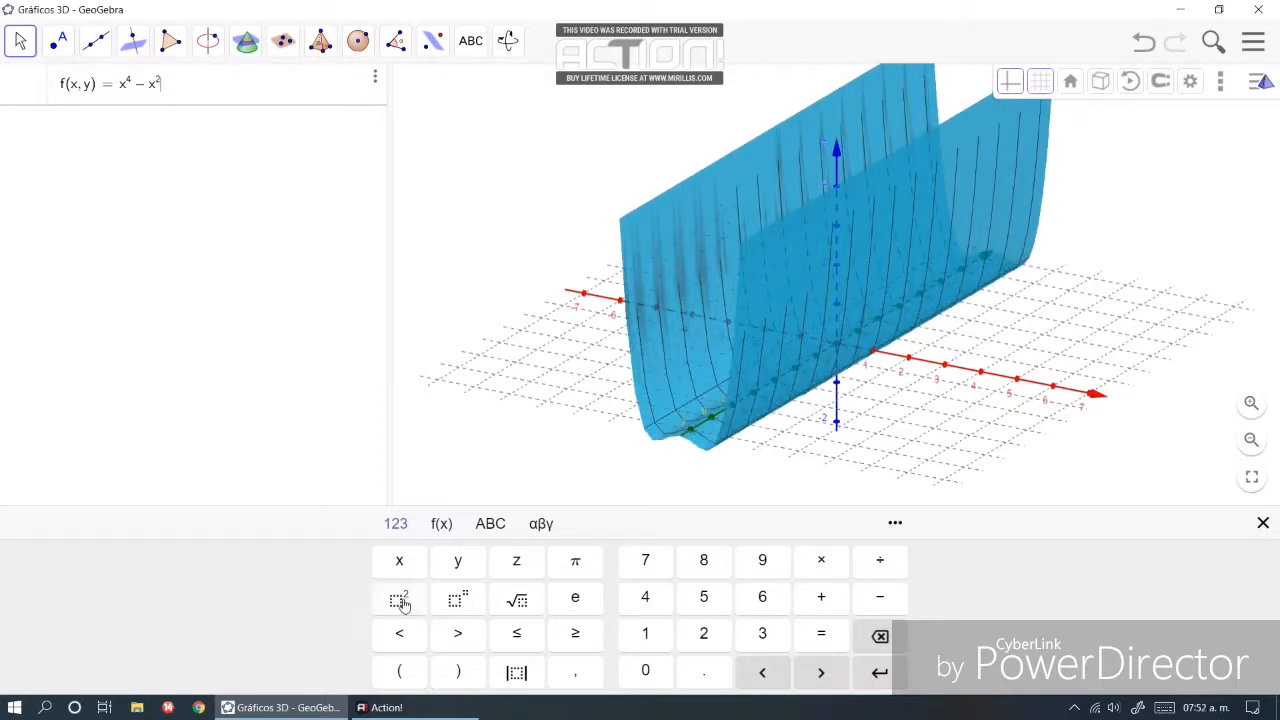
pyautogui.write('+y')
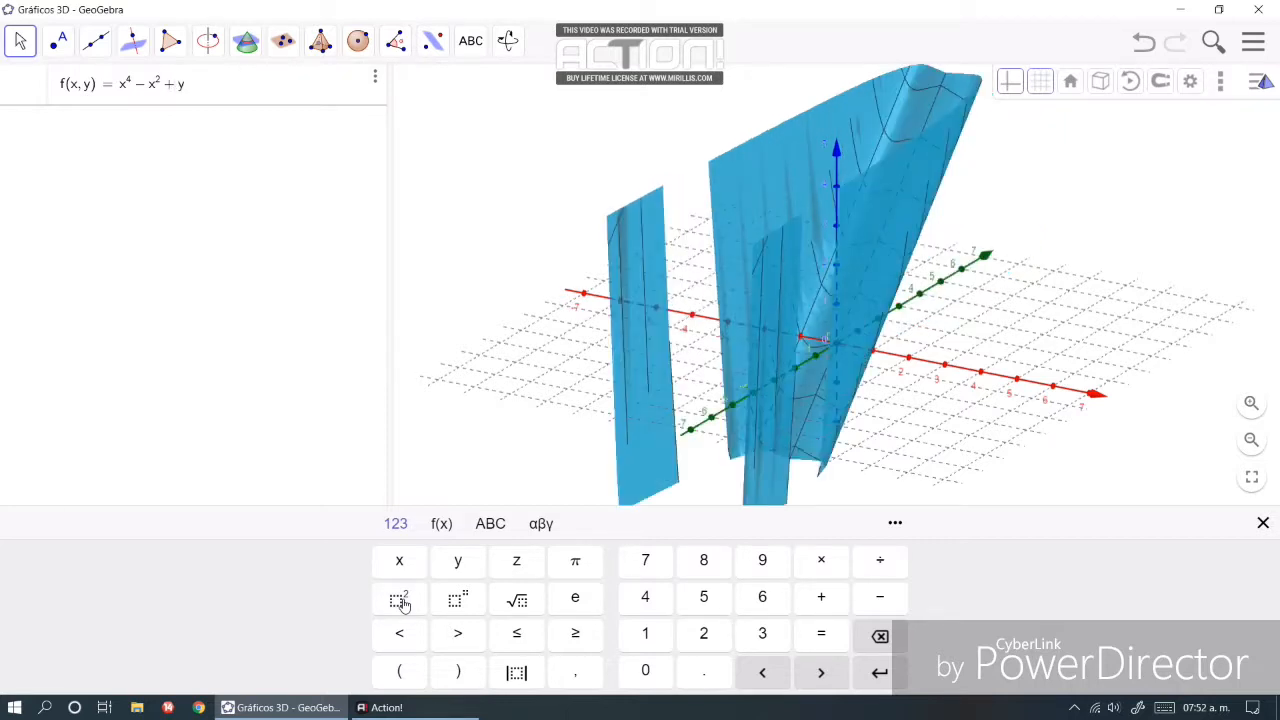
pyautogui.click(400, 600)
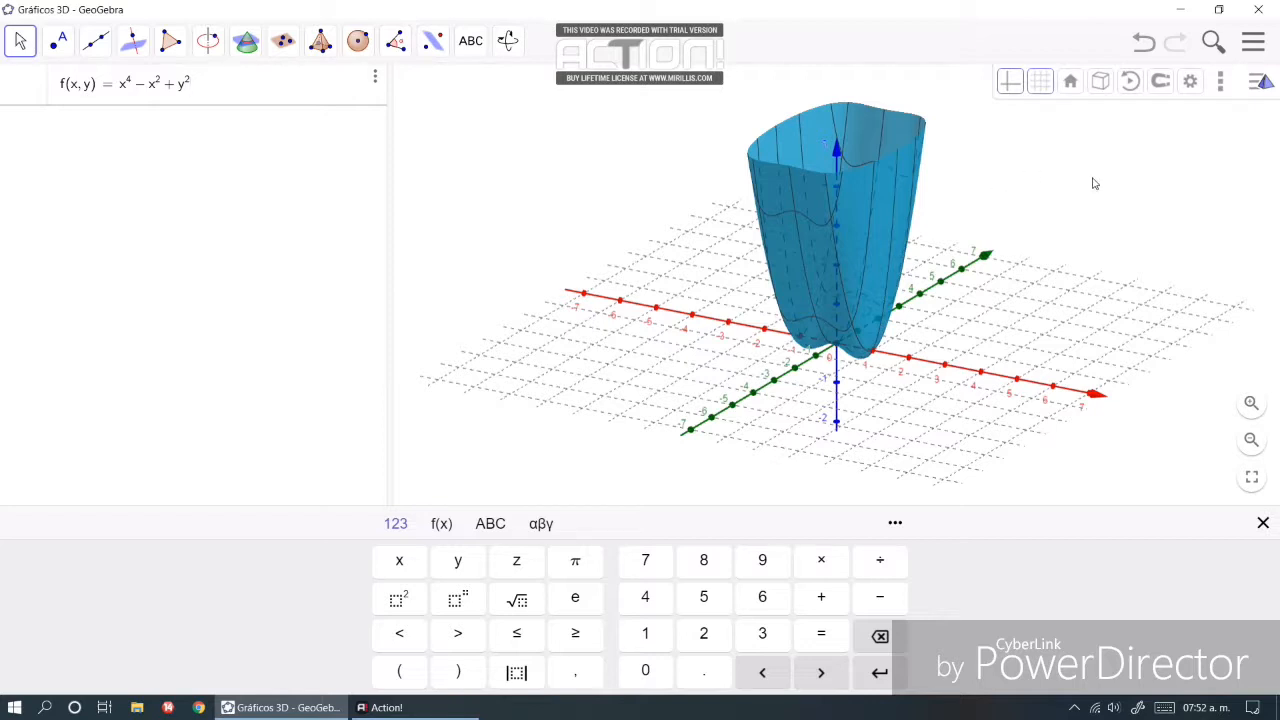
pyautogui.press('Return')
# Run and stop the automatic view rotation, and orbit the plotted surface to examine its shape from several sides.
pyautogui.click(1128, 84)
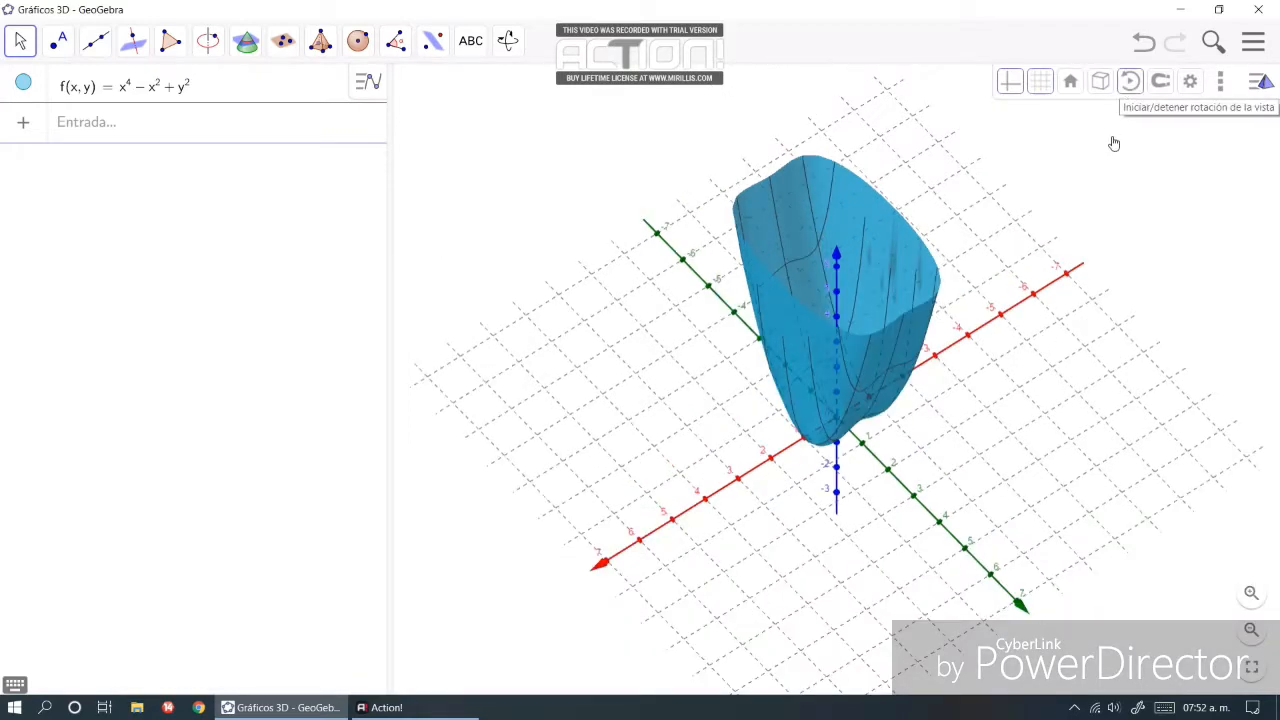
pyautogui.click(1131, 84)
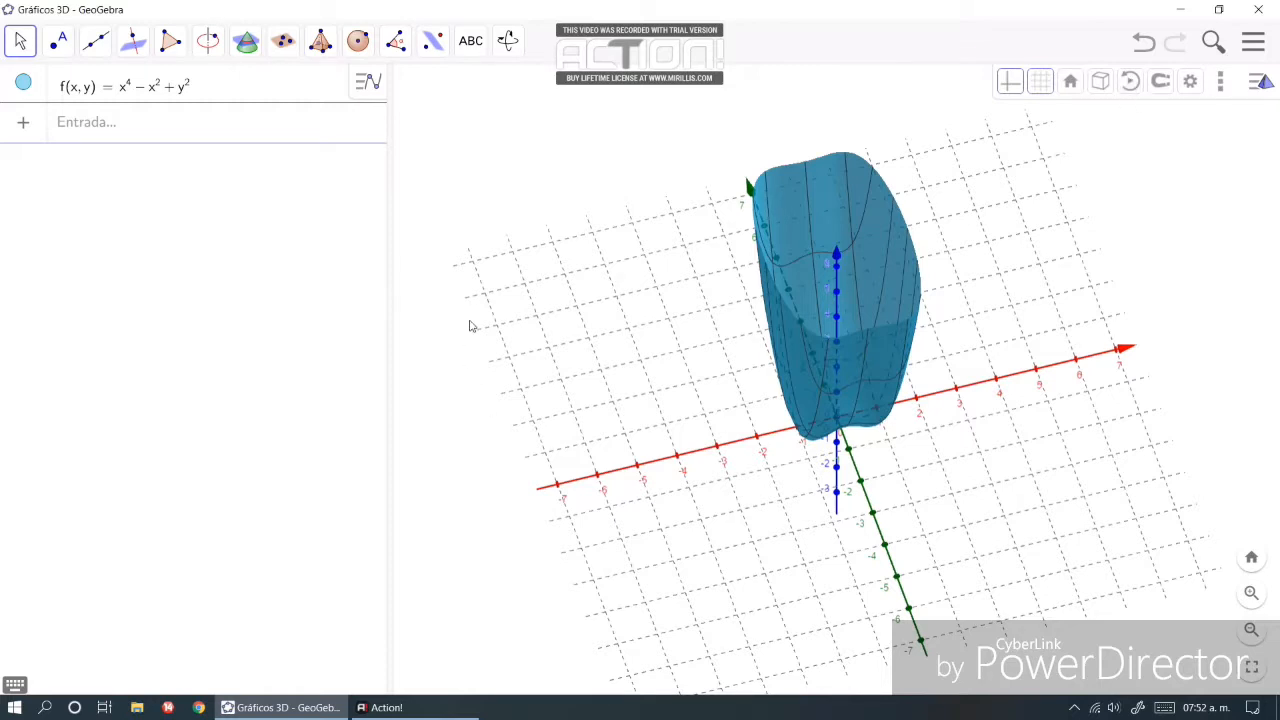
pyautogui.moveTo(438, 394); pyautogui.dragTo(440, 335)
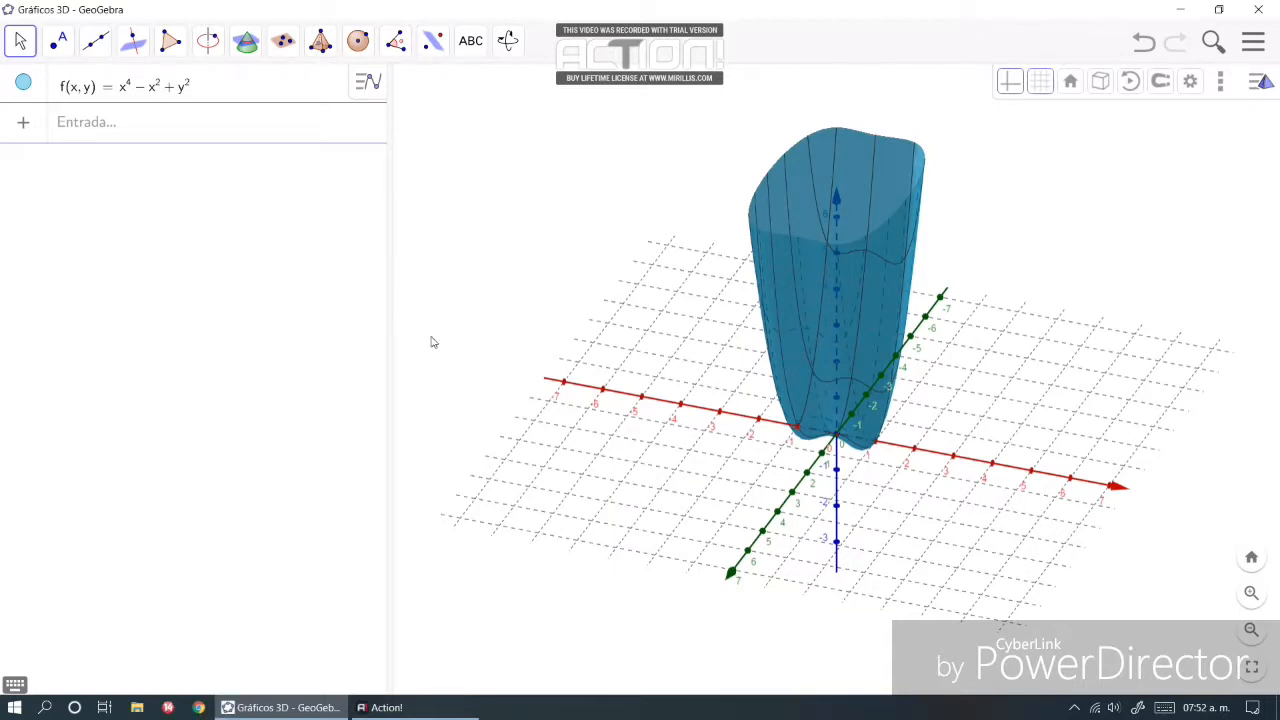
# Open the Hoja de Cálculo (spreadsheet) and Vista Gráfica 2 alongside the 3D view.
pyautogui.click(1259, 84)
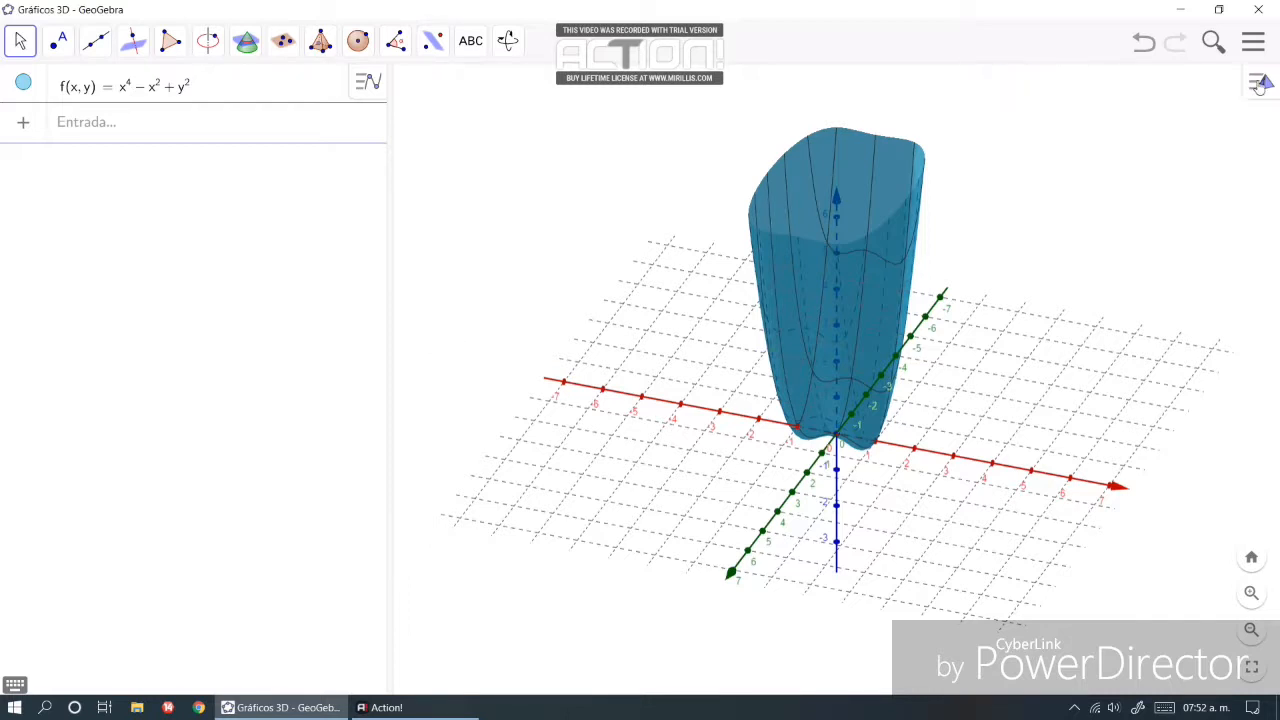
pyautogui.click(1259, 84)
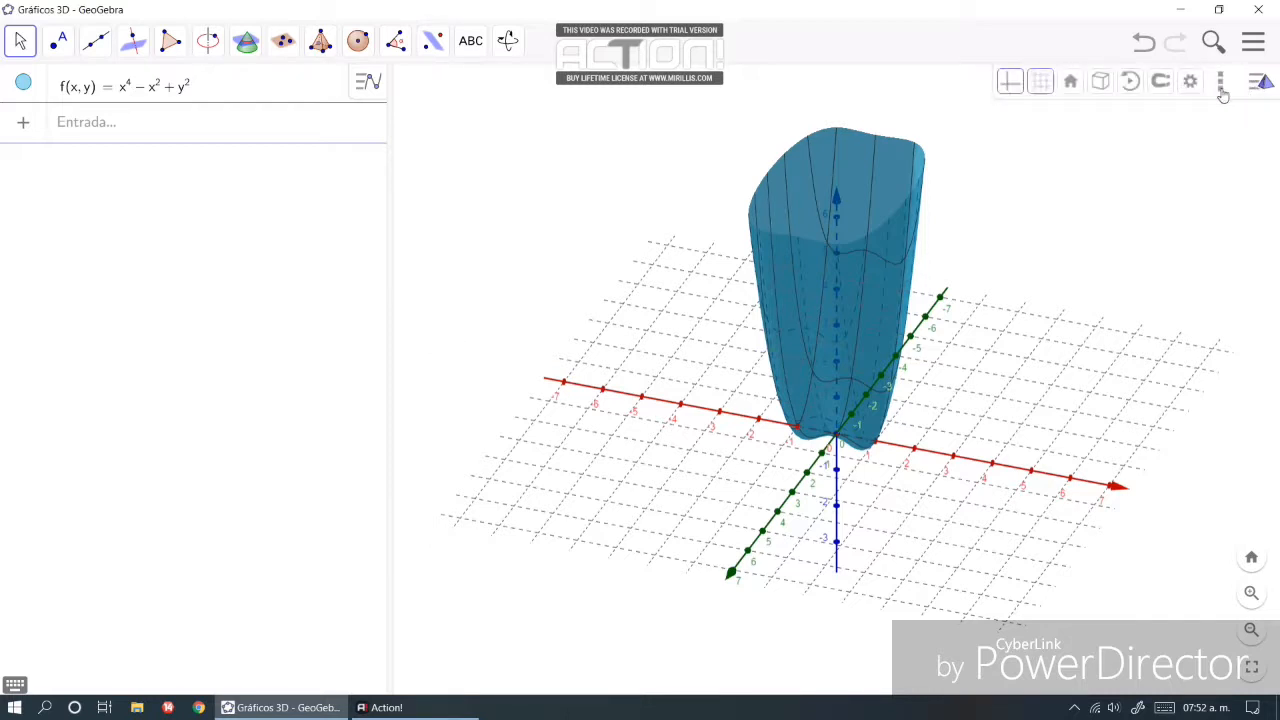
pyautogui.click(1220, 81)
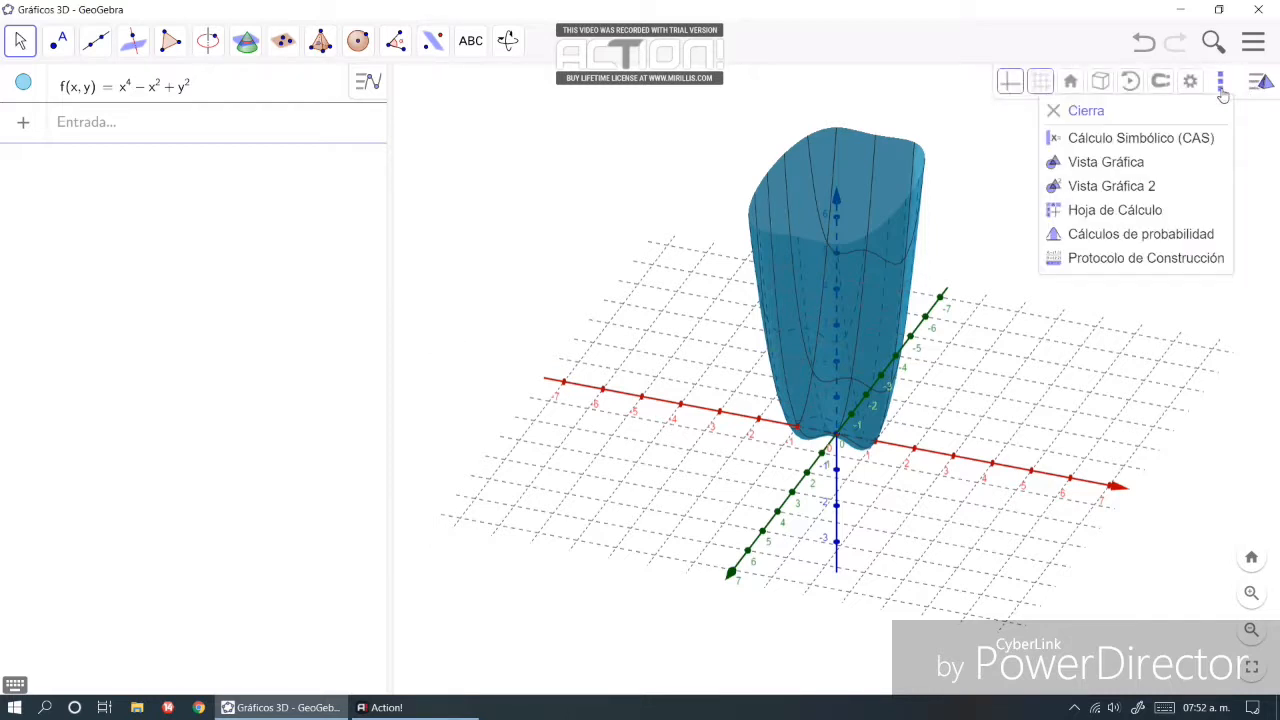
pyautogui.click(1127, 218)
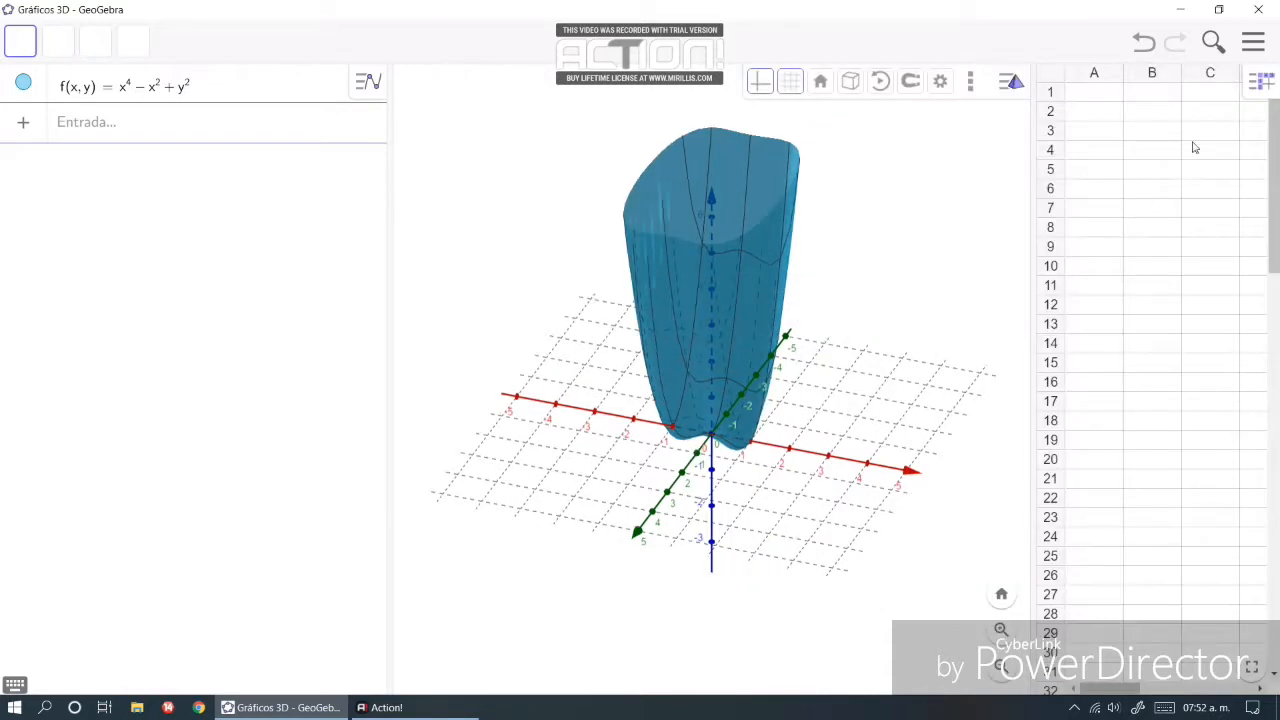
pyautogui.click(969, 86)
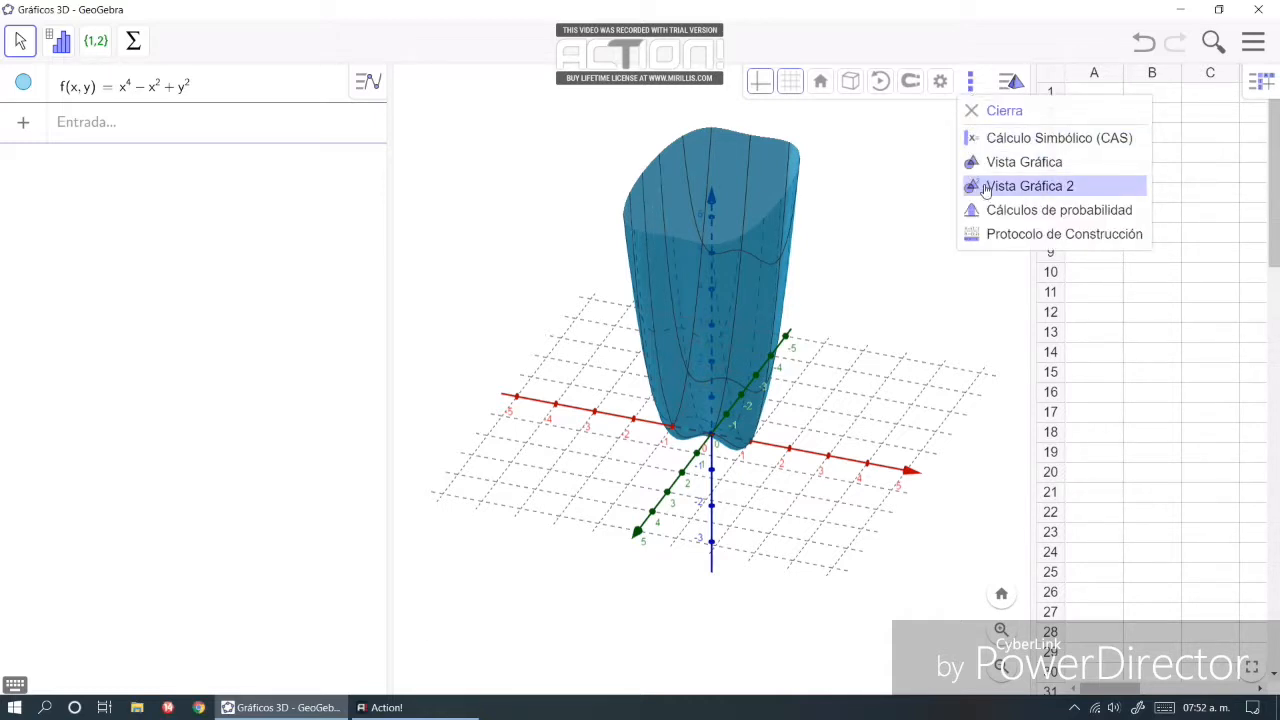
pyautogui.click(1028, 186)
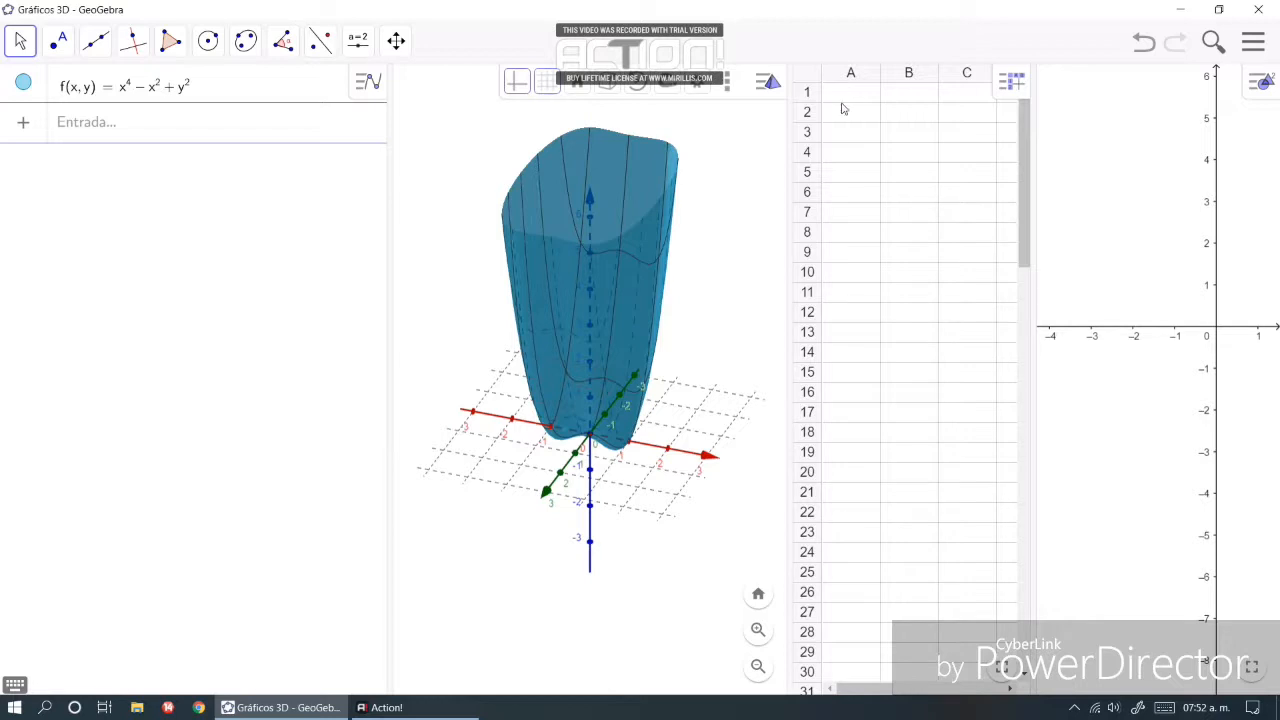
# Replace f(x,y) on the equation's left side with 2 to preview the level curve 2 = x^4 − x^2 + y^2.
pyautogui.click(101, 89)
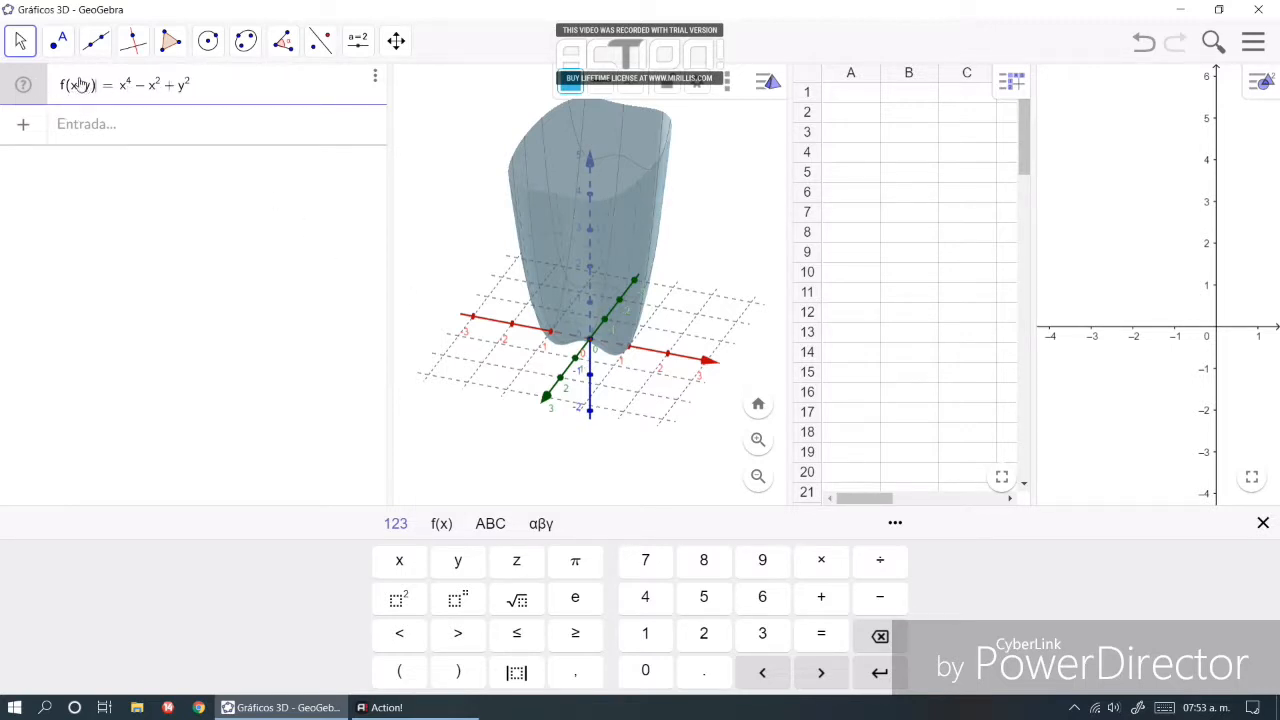
pyautogui.press('BackSpace')
pyautogui.press('BackSpace')
pyautogui.press('BackSpace')
pyautogui.press('BackSpace')
pyautogui.press('BackSpace')
pyautogui.press('BackSpace')
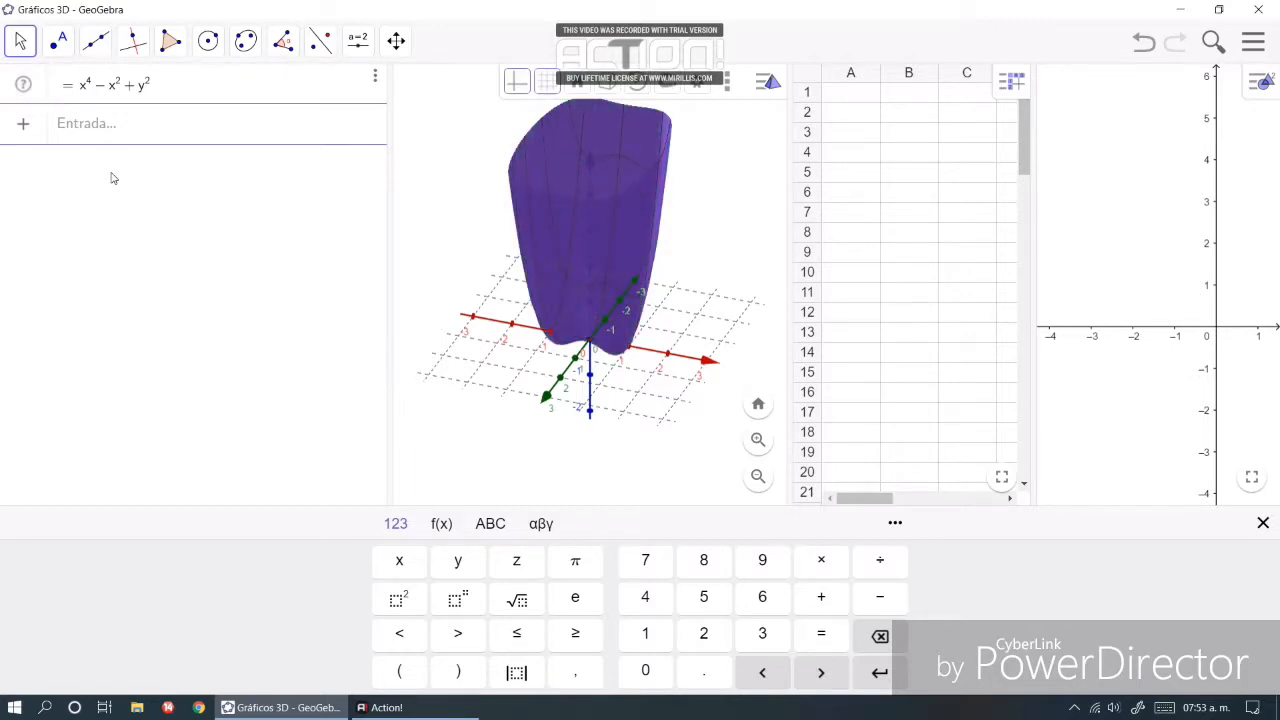
pyautogui.write('2')
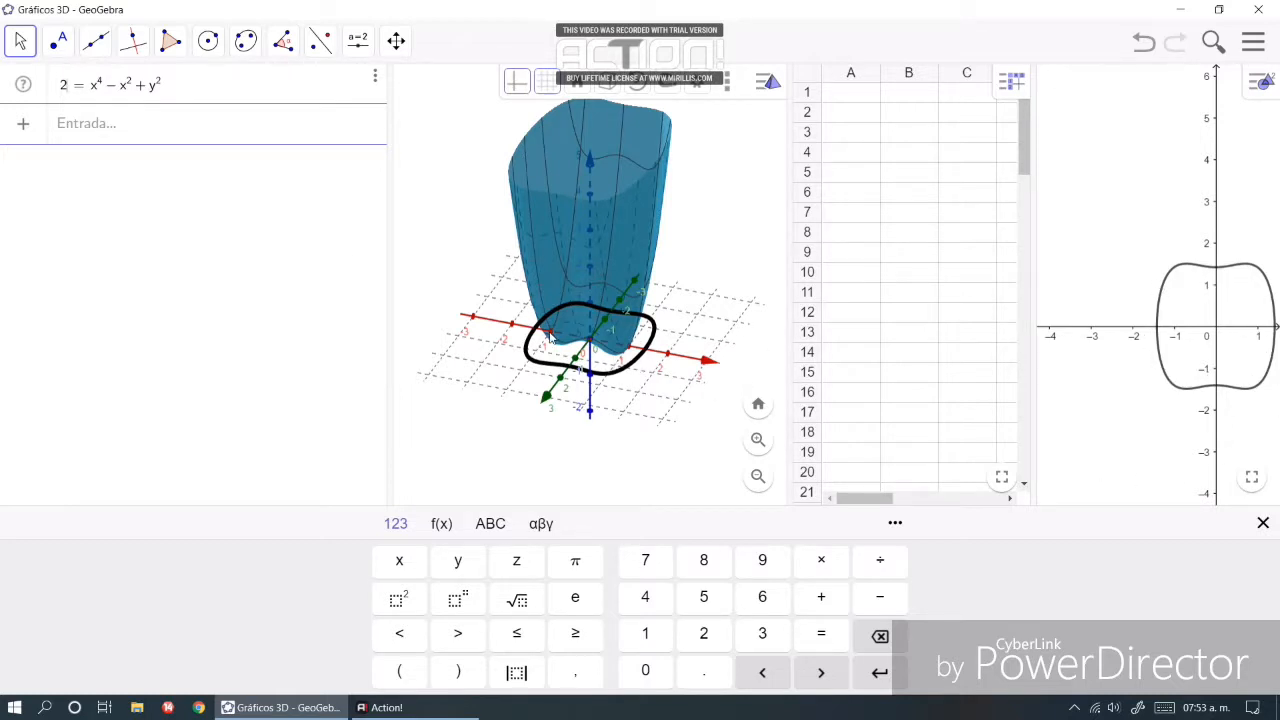
# Try the constants 4 and 0 on the equation's left side to compare the level curves.
pyautogui.press('BackSpace')
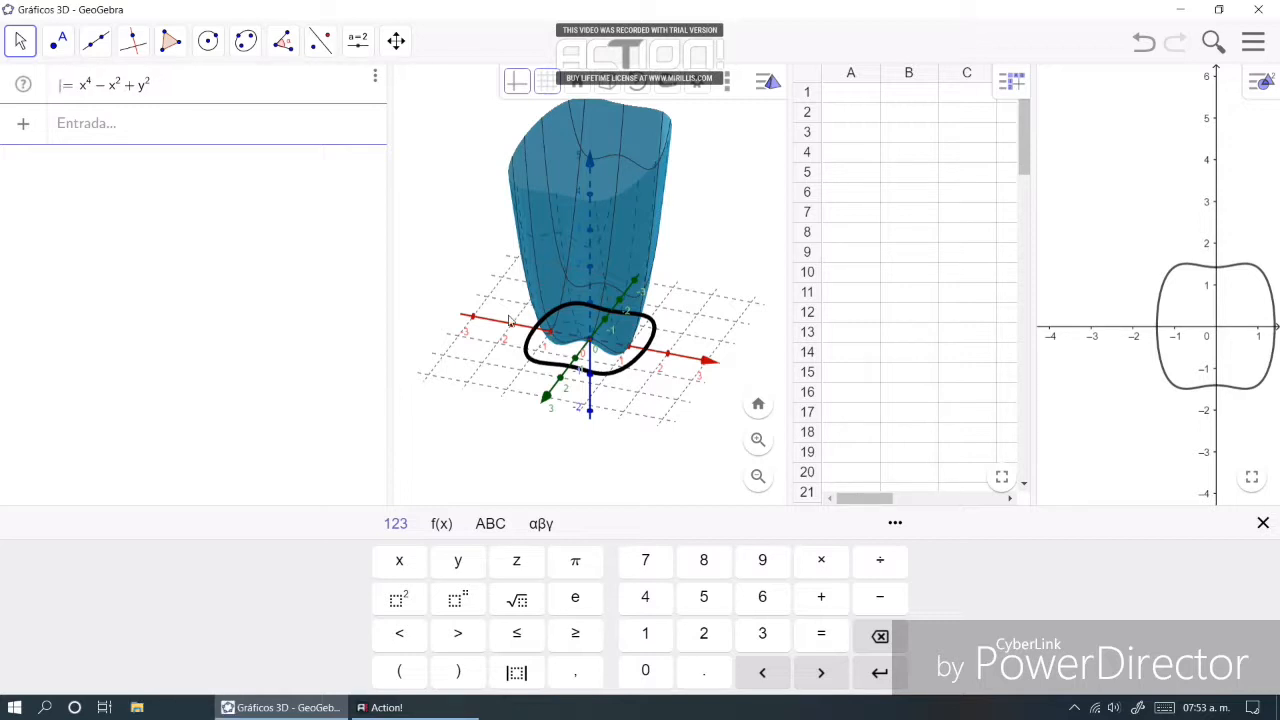
pyautogui.write('4')
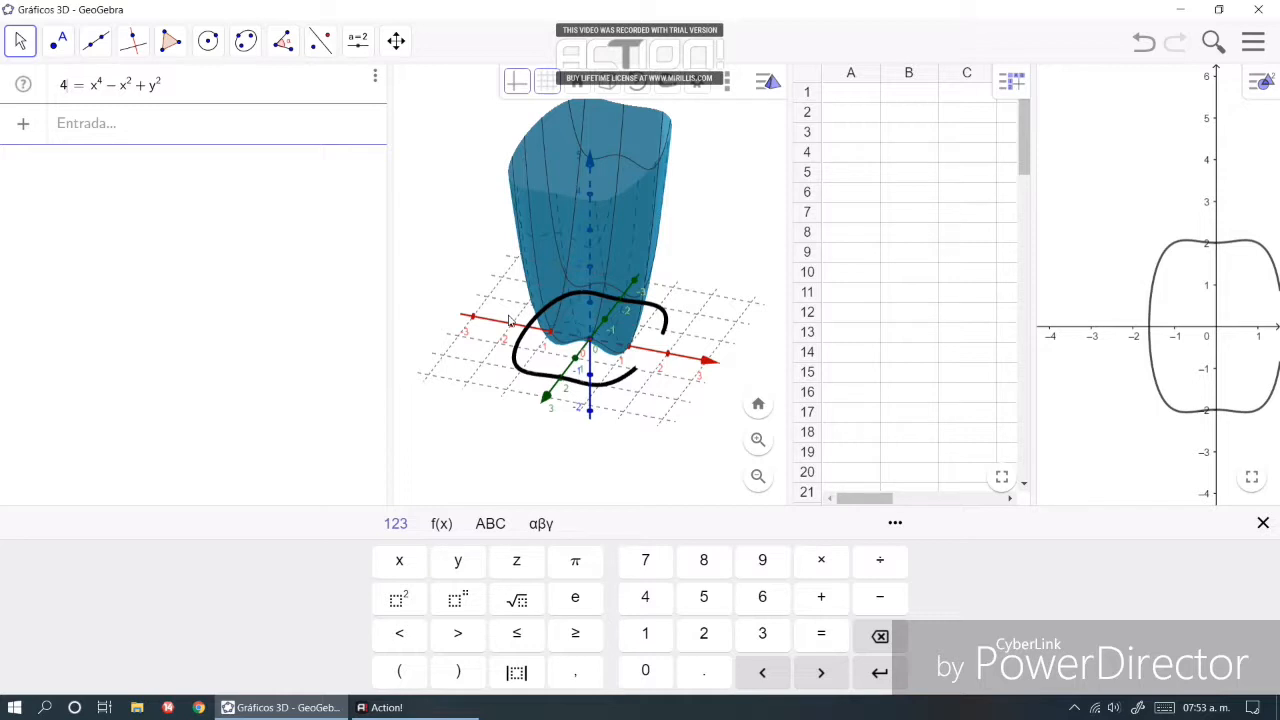
pyautogui.press('BackSpace')
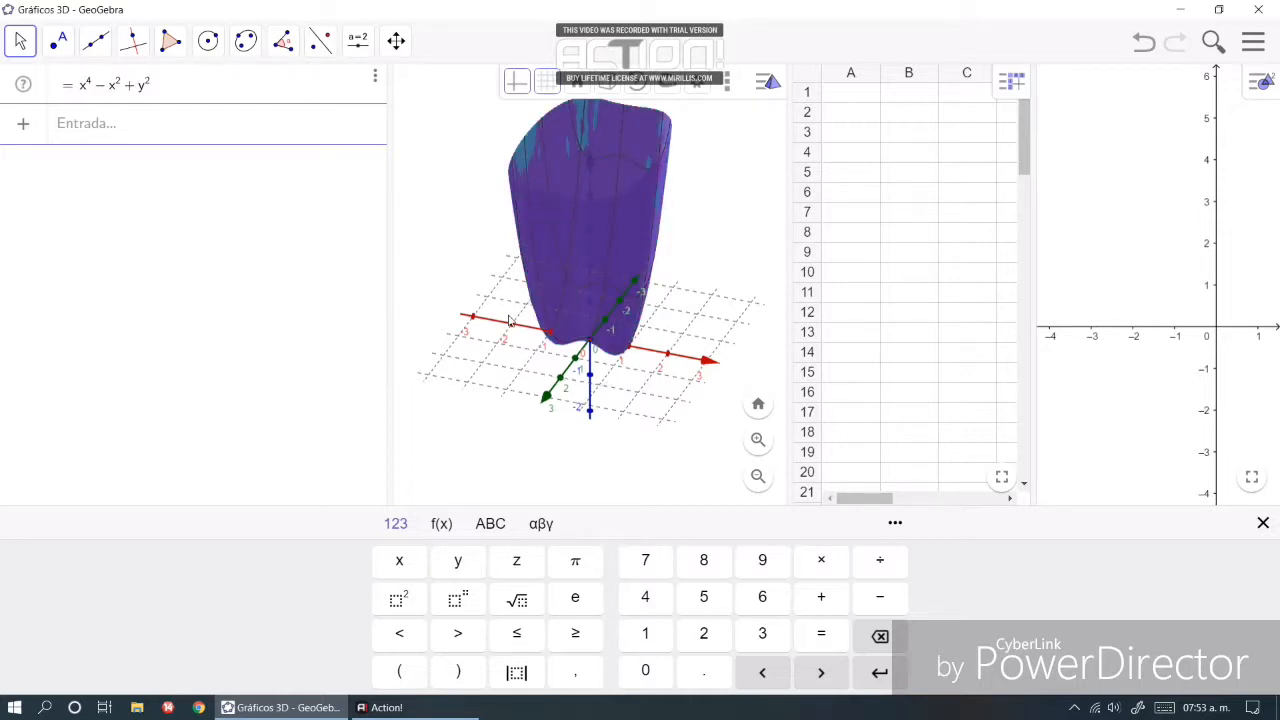
pyautogui.write('0')
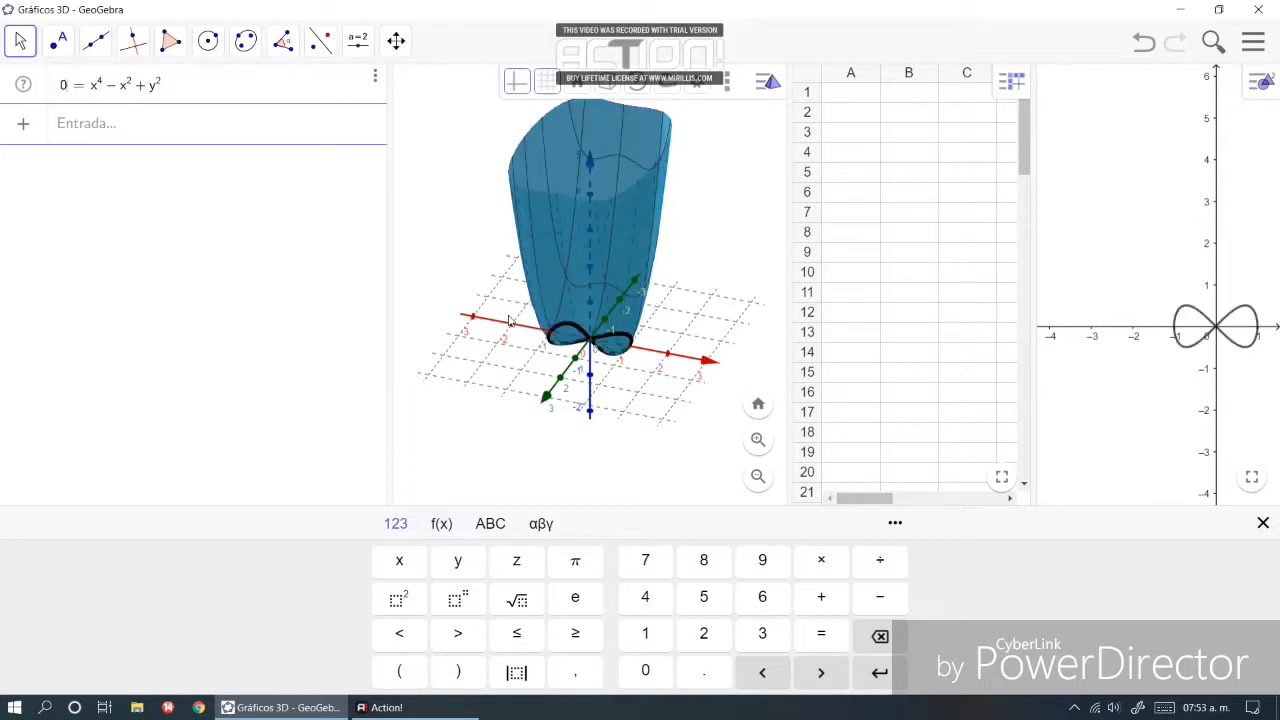
# Set the equation's left side to −1, apply it, and check the 3D view from above and from the side.
pyautogui.press('BackSpace')
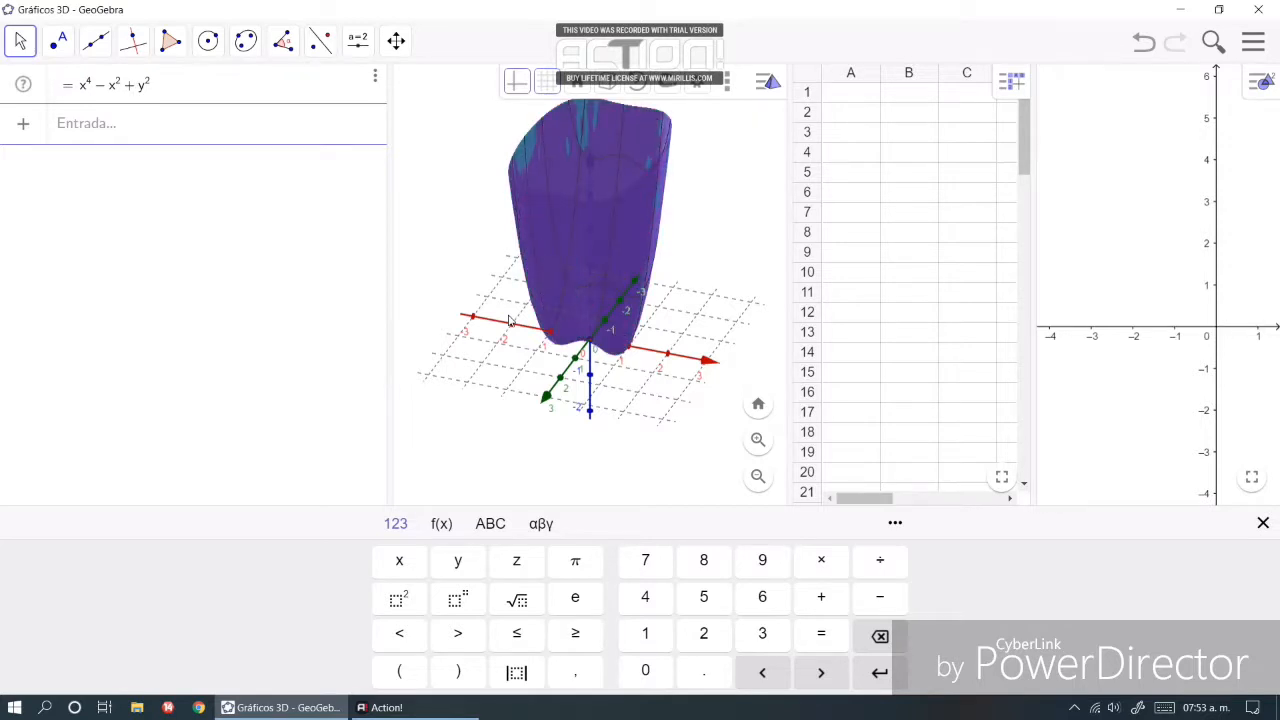
pyautogui.write('-1')
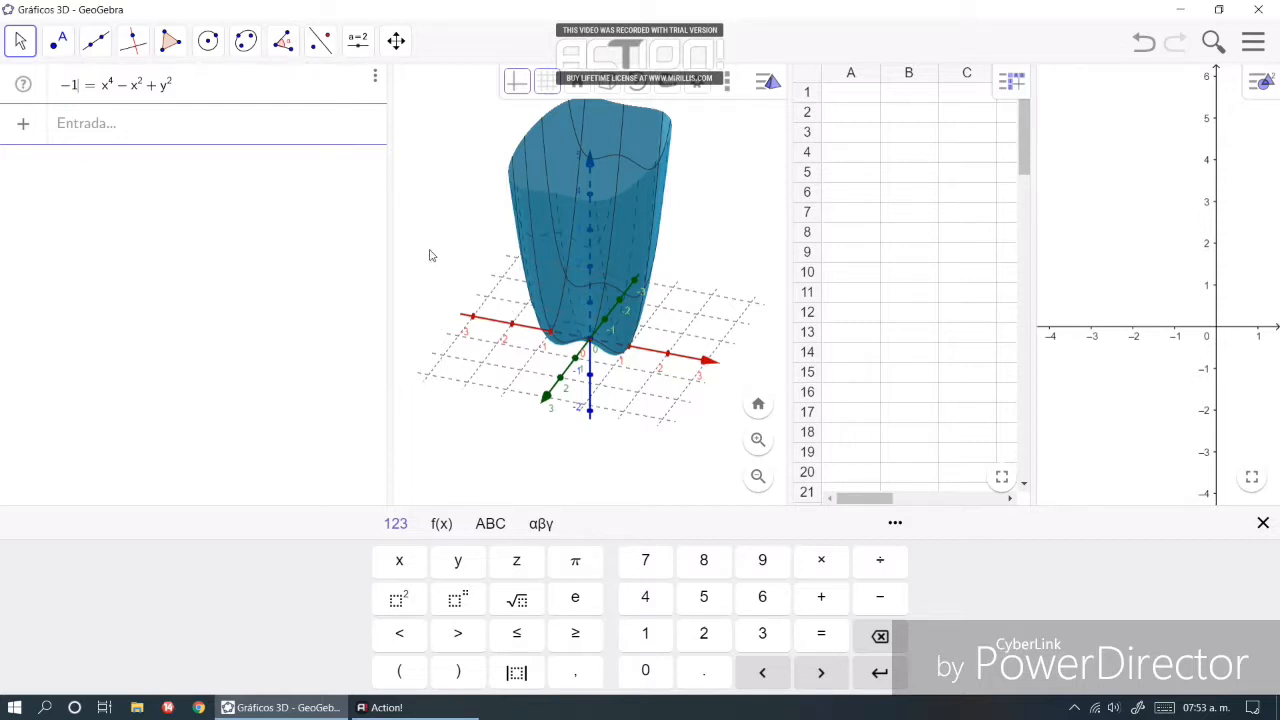
pyautogui.press('Return')
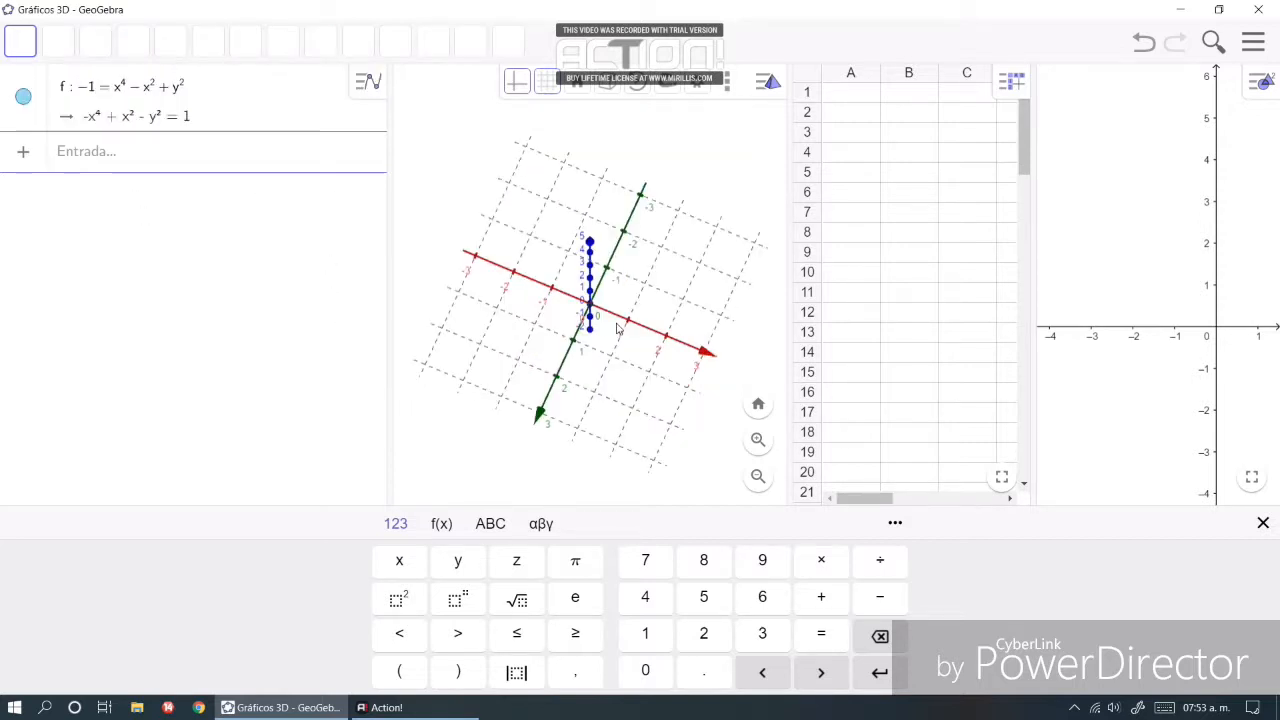
pyautogui.click(449, 250)
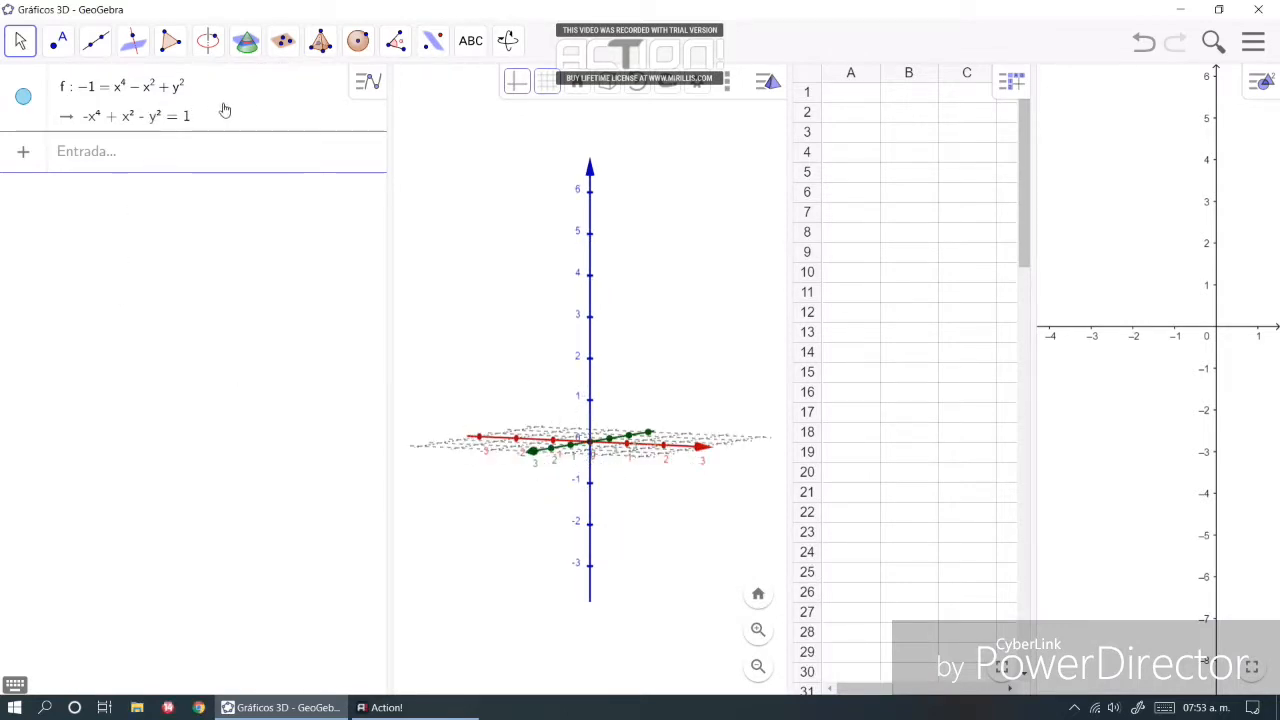
# Change the left side of equation f to z so it reads z = x^4 − x^2 + y^2.
pyautogui.click(100, 90)
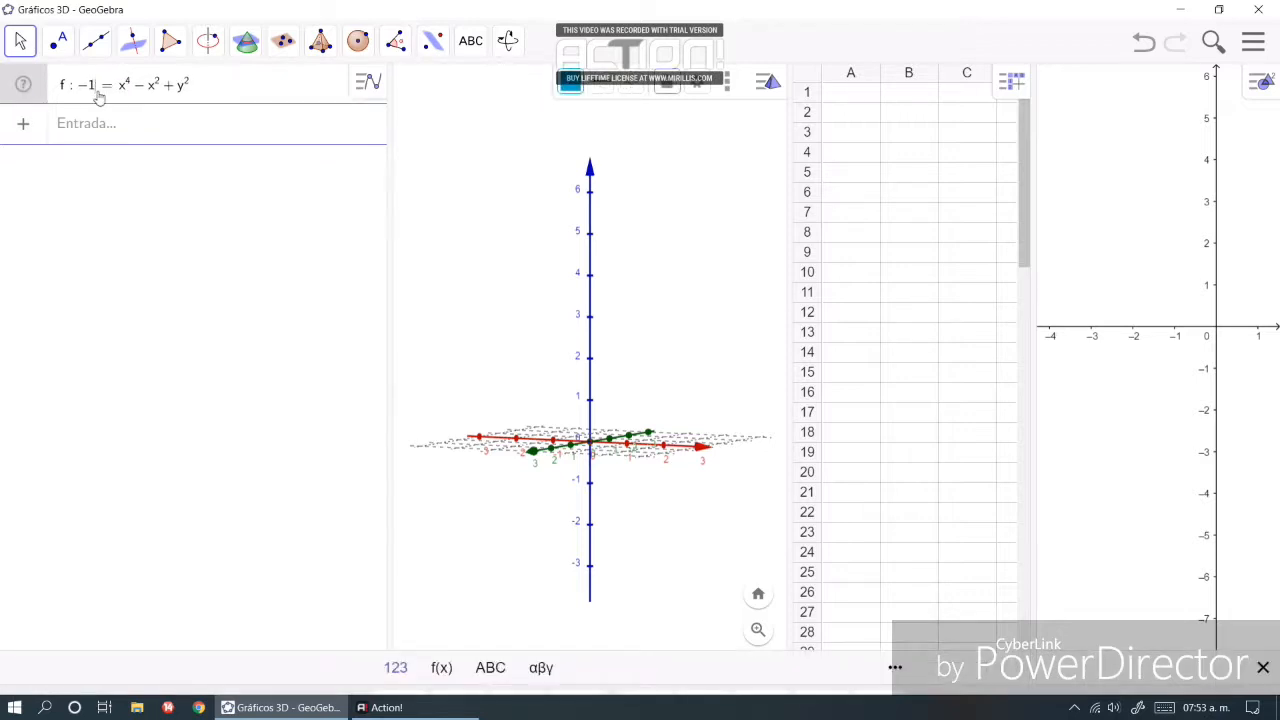
pyautogui.press('BackSpace')
pyautogui.press('BackSpace')
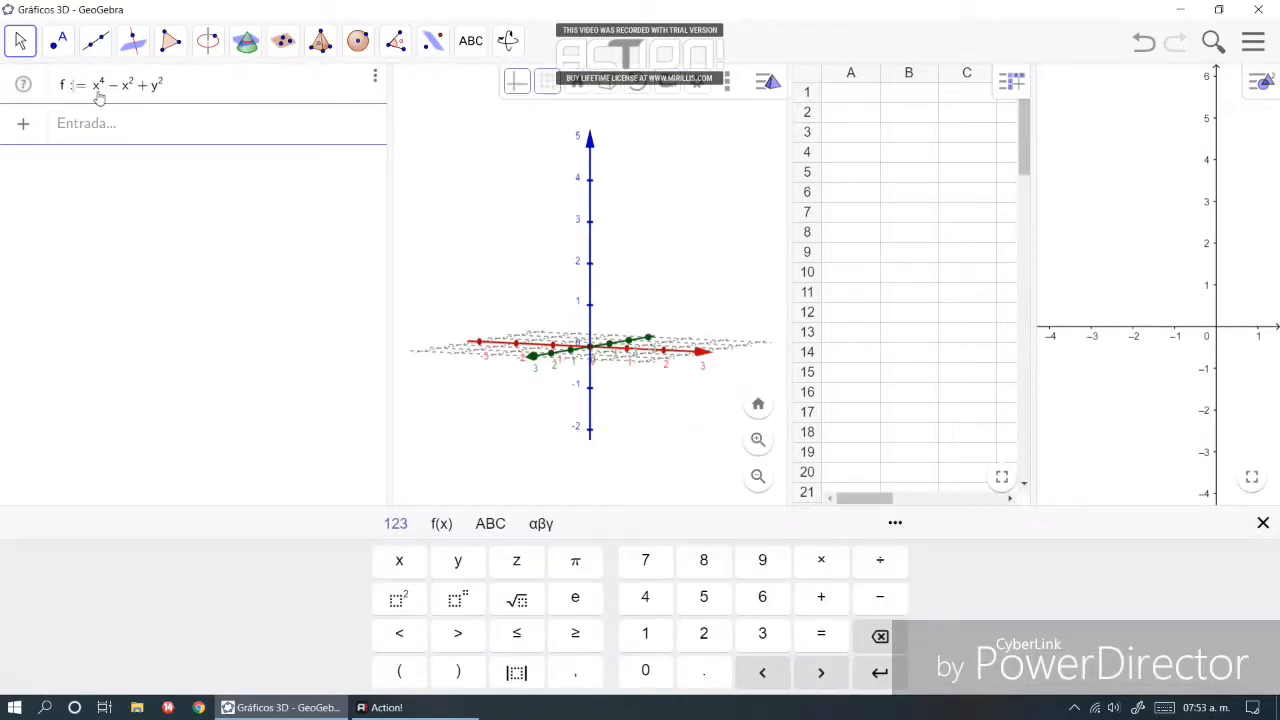
pyautogui.write('z')
pyautogui.press('Return')
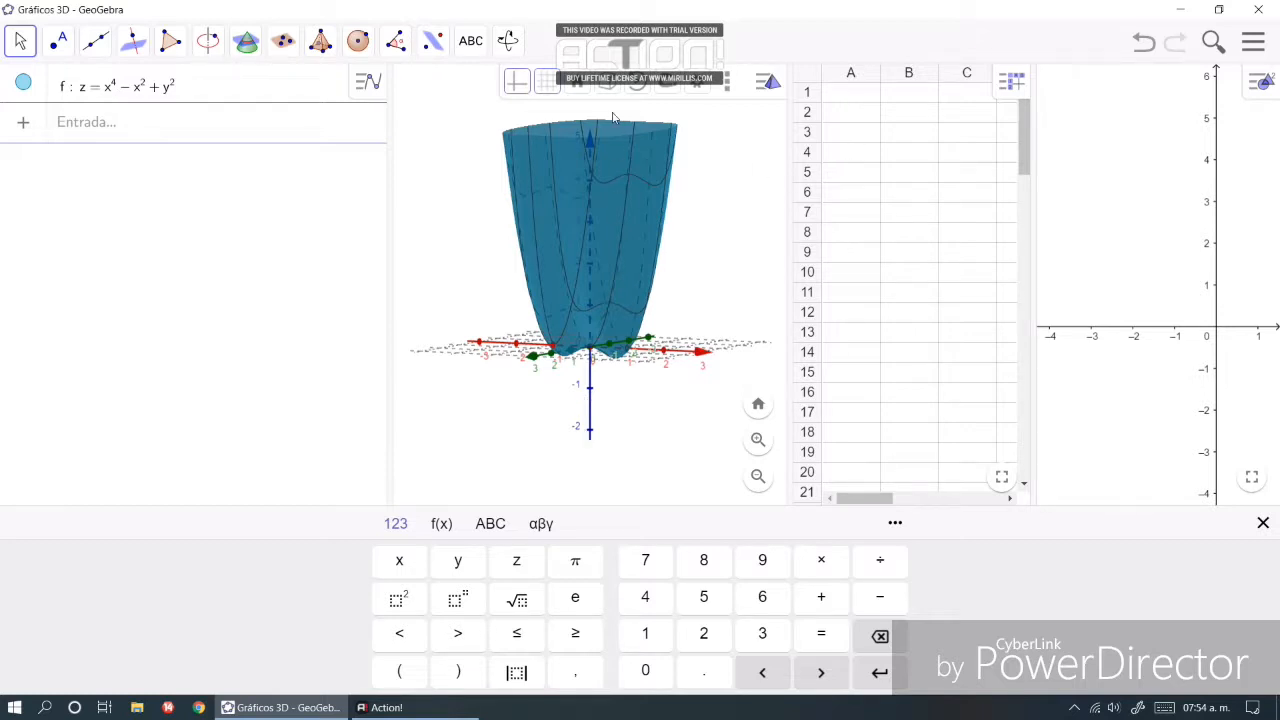
# Enter the first two level values, −0.2 in cell A1 and 0 in cell A2.
pyautogui.click(856, 98)
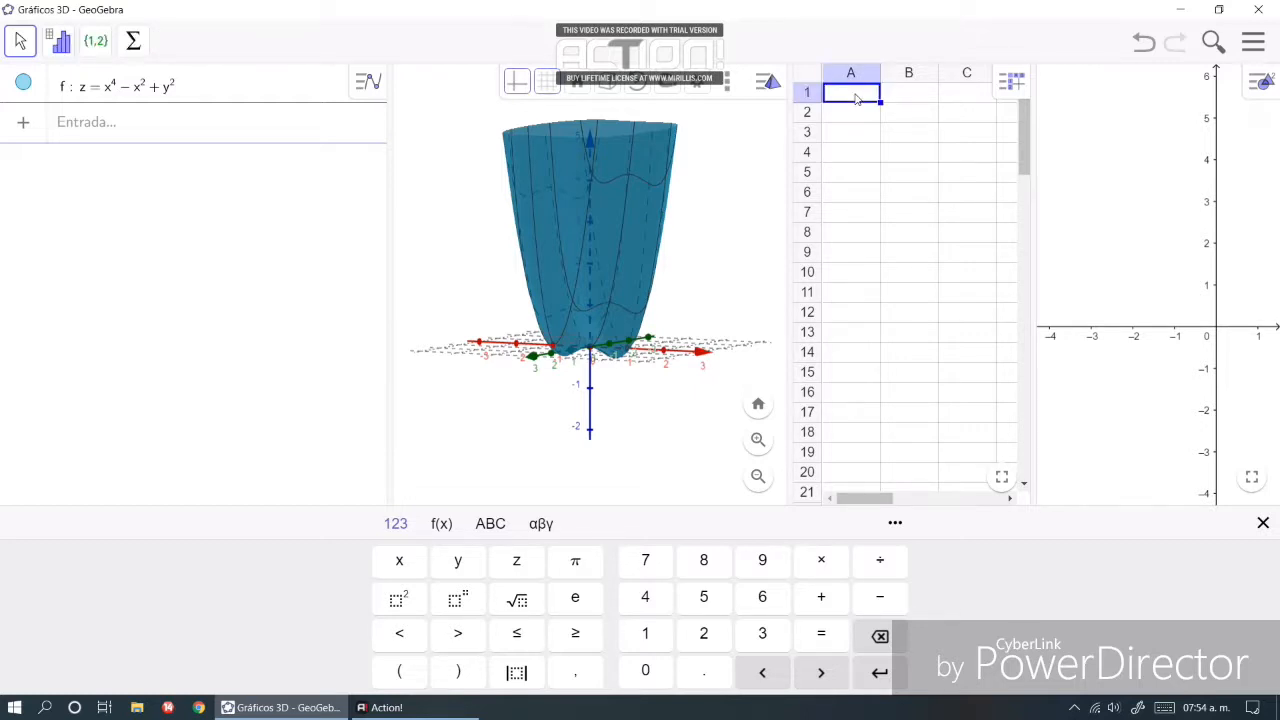
pyautogui.doubleClick(856, 95)
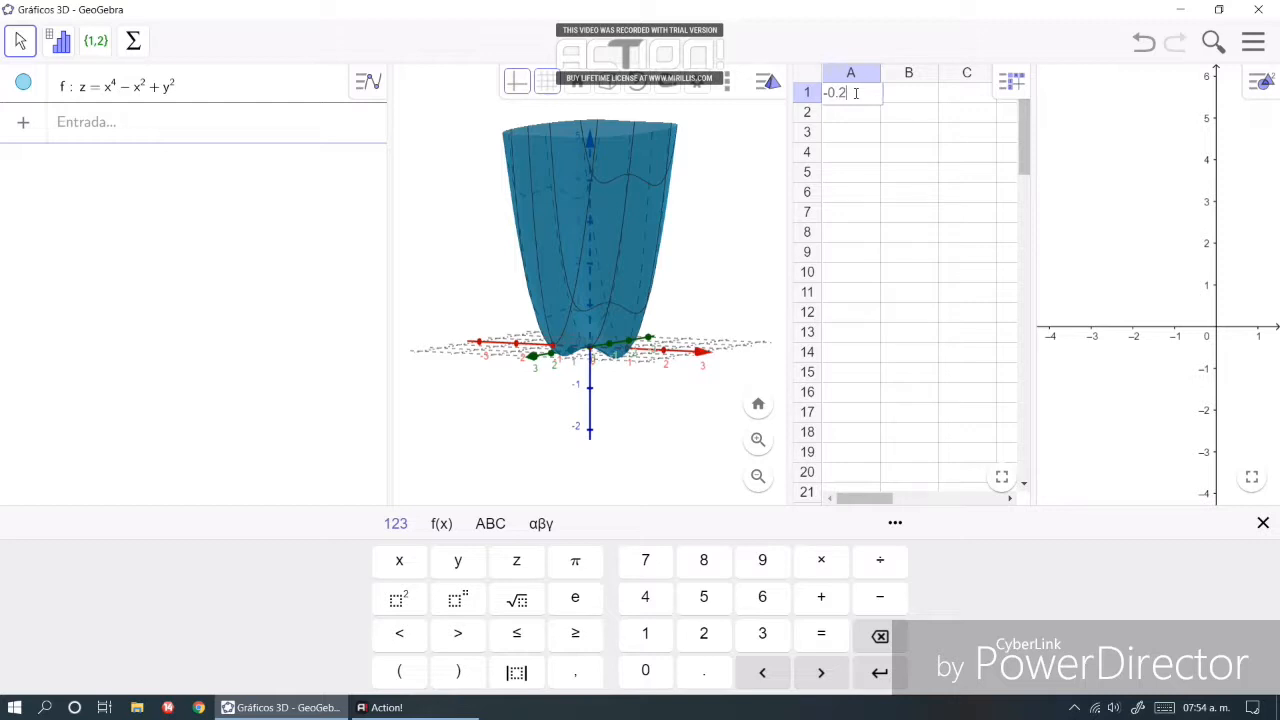
pyautogui.click(855, 117)
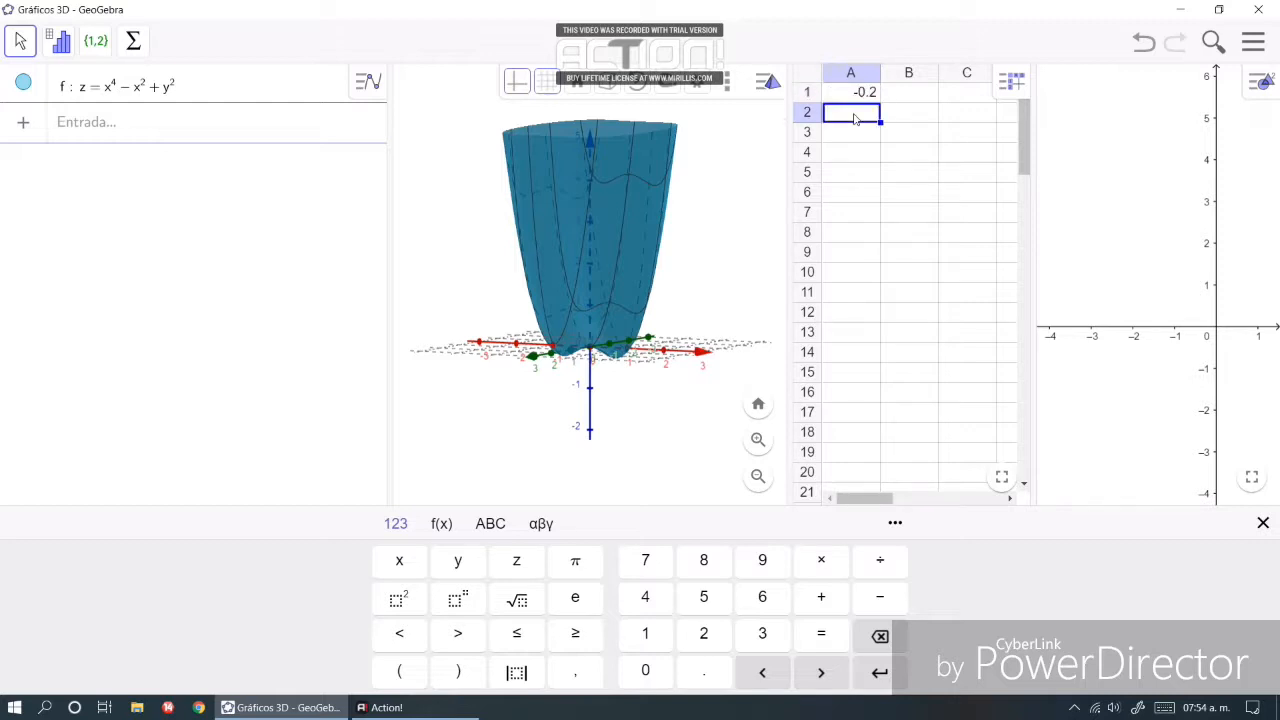
pyautogui.write('0')
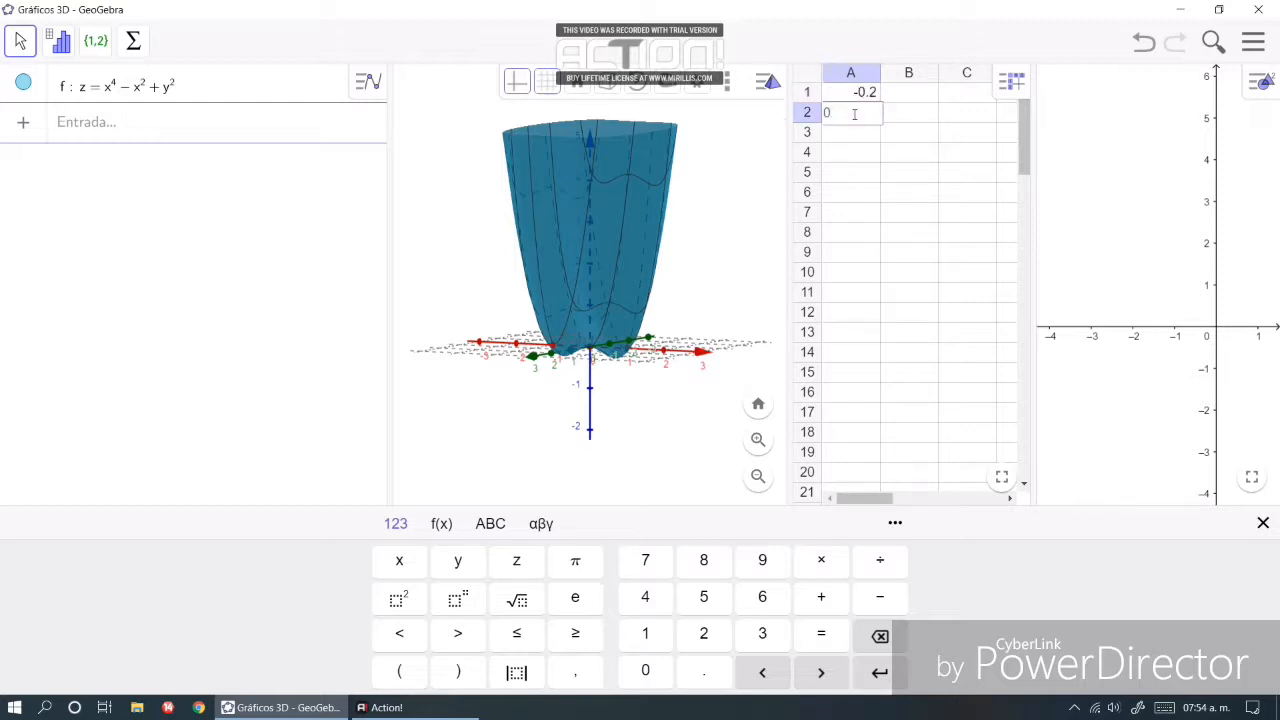
# Extend the series from A1:A2 down to A22 so the level values run in steps of 0.2 up to 4.
pyautogui.moveTo(842, 93); pyautogui.dragTo(858, 114)
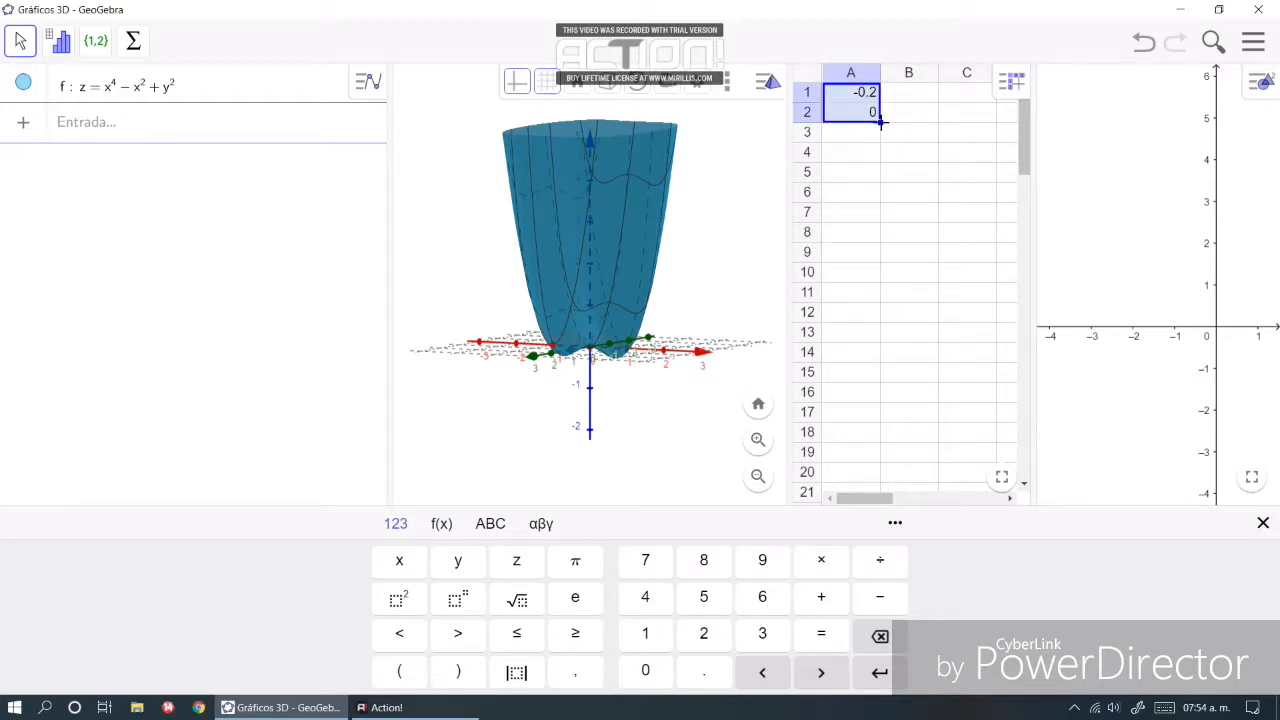
pyautogui.moveTo(880, 121); pyautogui.dragTo(866, 375)
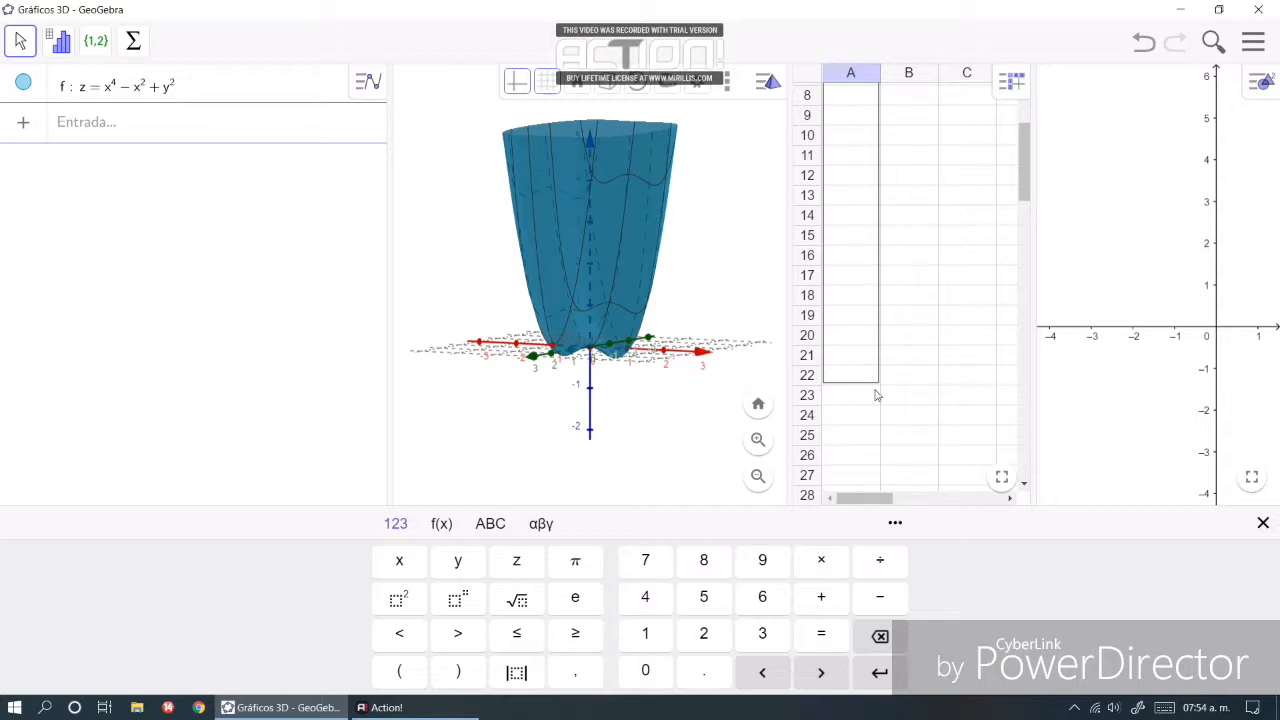
pyautogui.moveTo(876, 395); pyautogui.dragTo(877, 394)
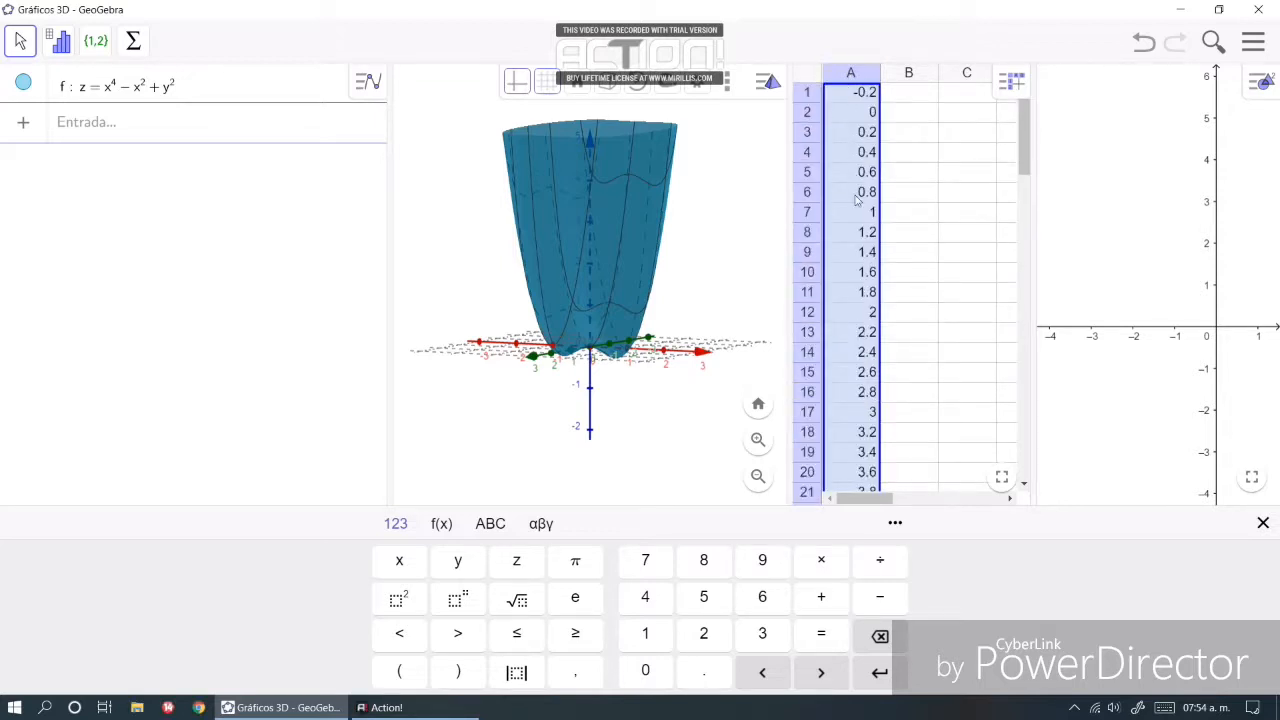
pyautogui.click(1026, 159)
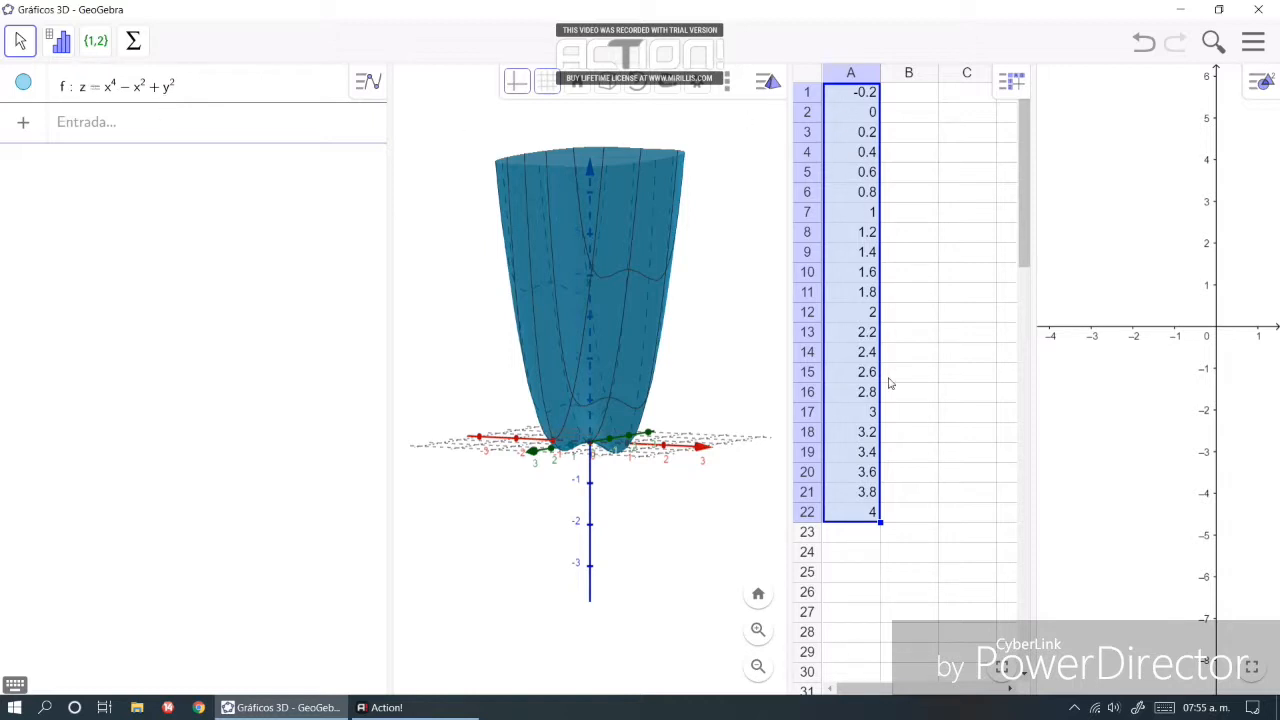
# Enter the positive-root level curve formula =sqrt(A1-x^4+x^2) in cell B1.
pyautogui.click(905, 96)
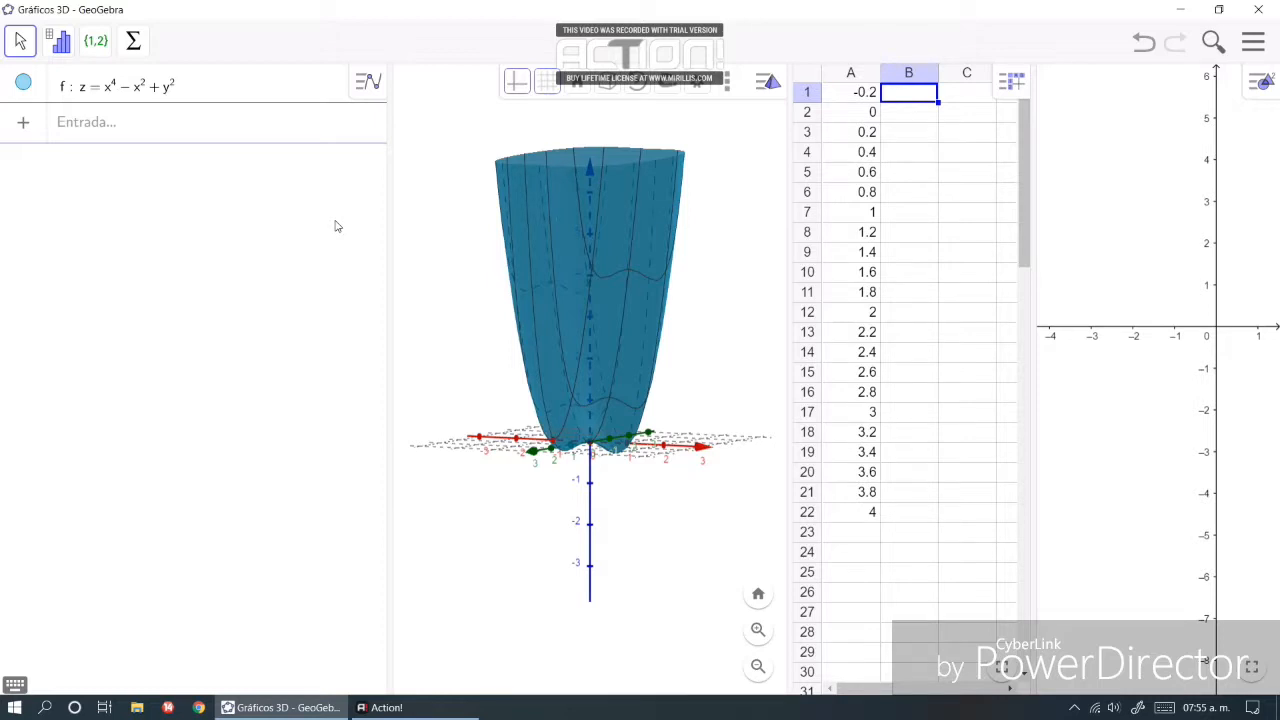
pyautogui.write('=')
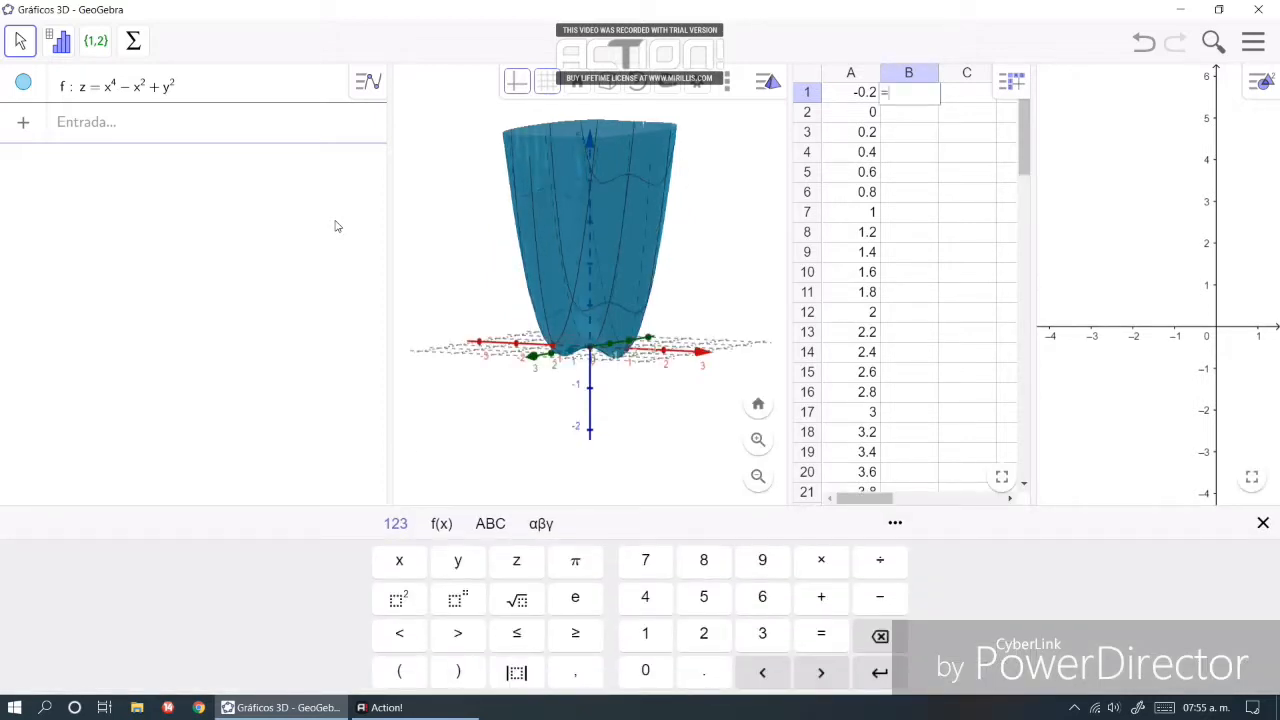
pyautogui.write('sqrt(')
pyautogui.write('A1-x')
pyautogui.click(470, 604)
pyautogui.write('4+x')
pyautogui.click(469, 606)
pyautogui.write('2)')
pyautogui.press('Return')
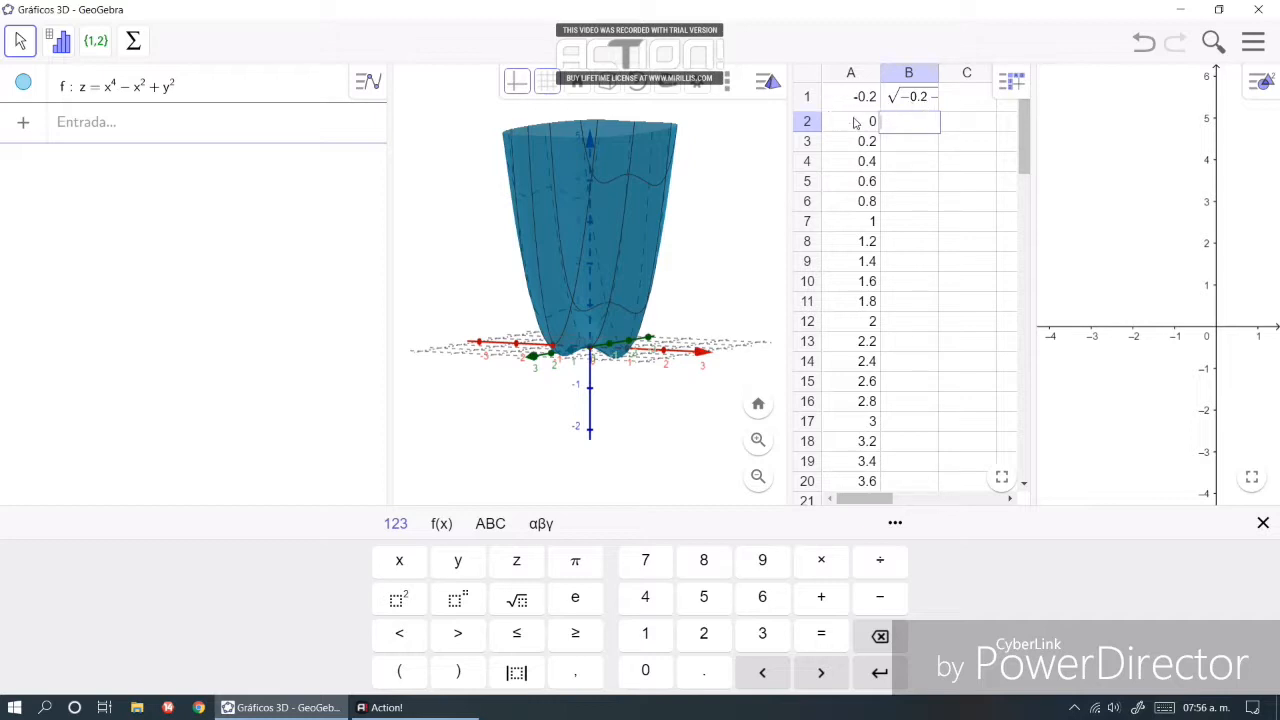
# Fill the square root formula from B1 down through B22 for every level value.
pyautogui.click(906, 104)
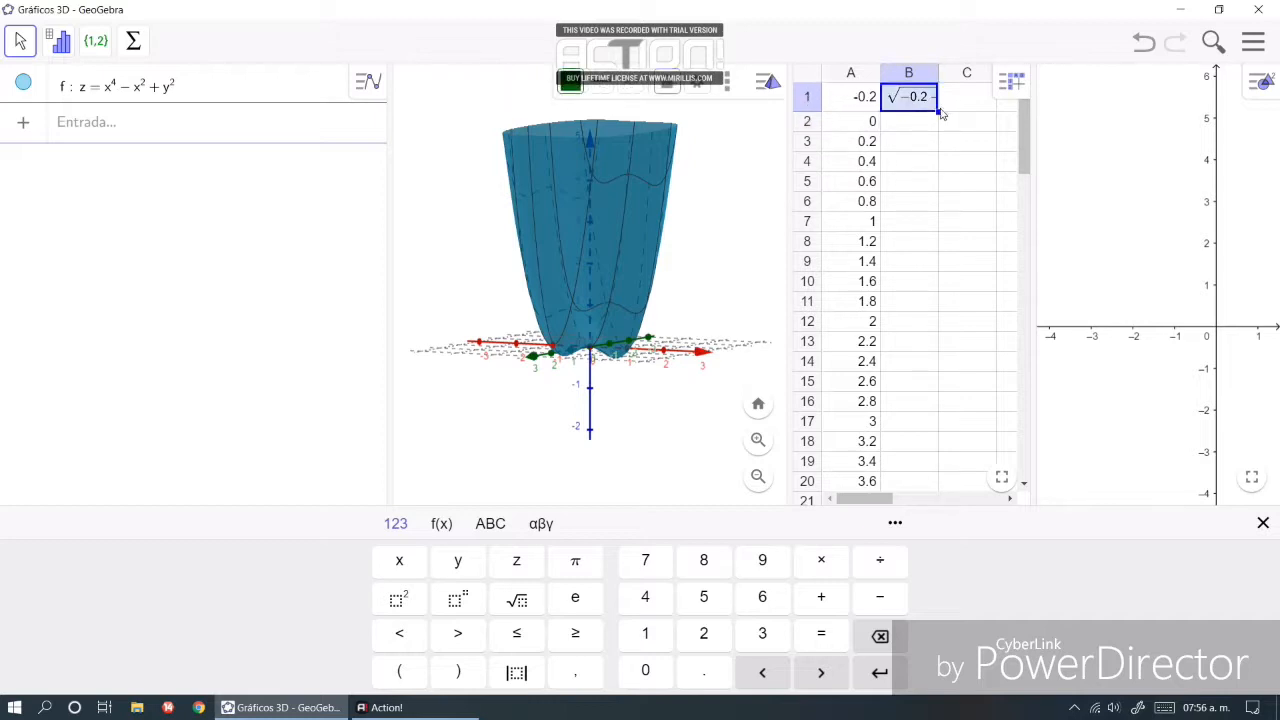
pyautogui.moveTo(937, 111); pyautogui.dragTo(912, 324)
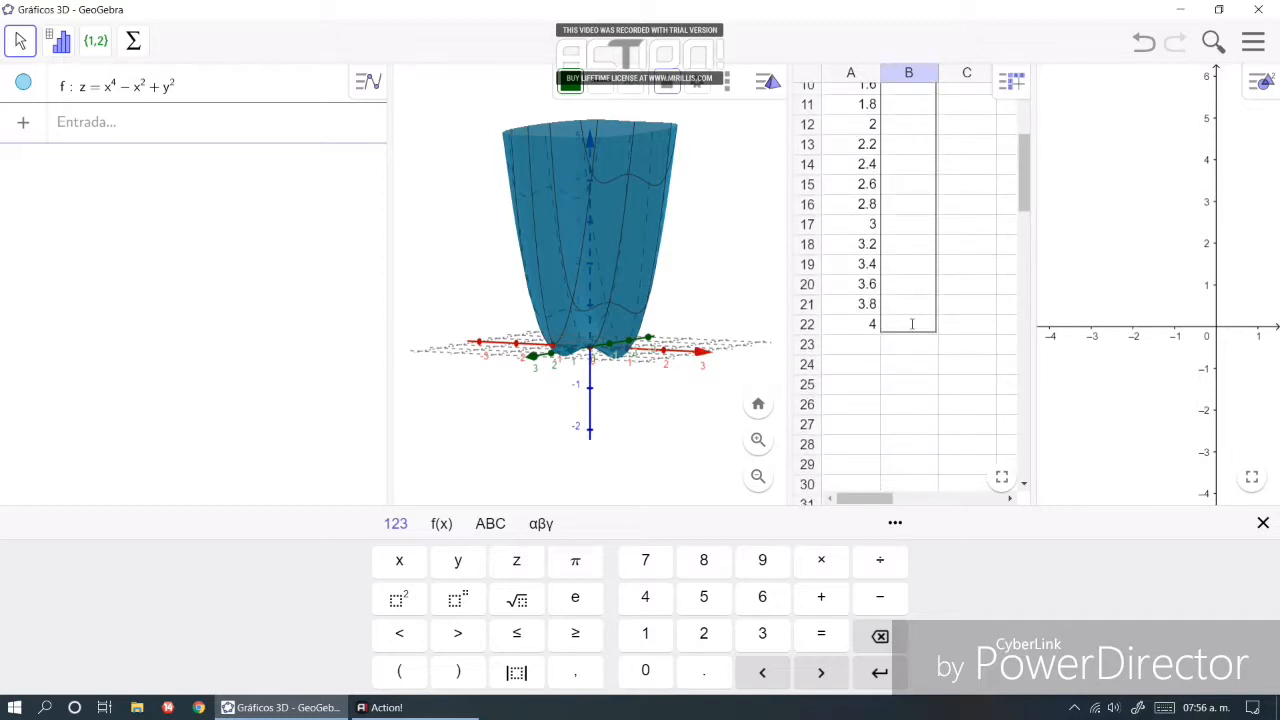
pyautogui.moveTo(912, 324); pyautogui.dragTo(911, 326)
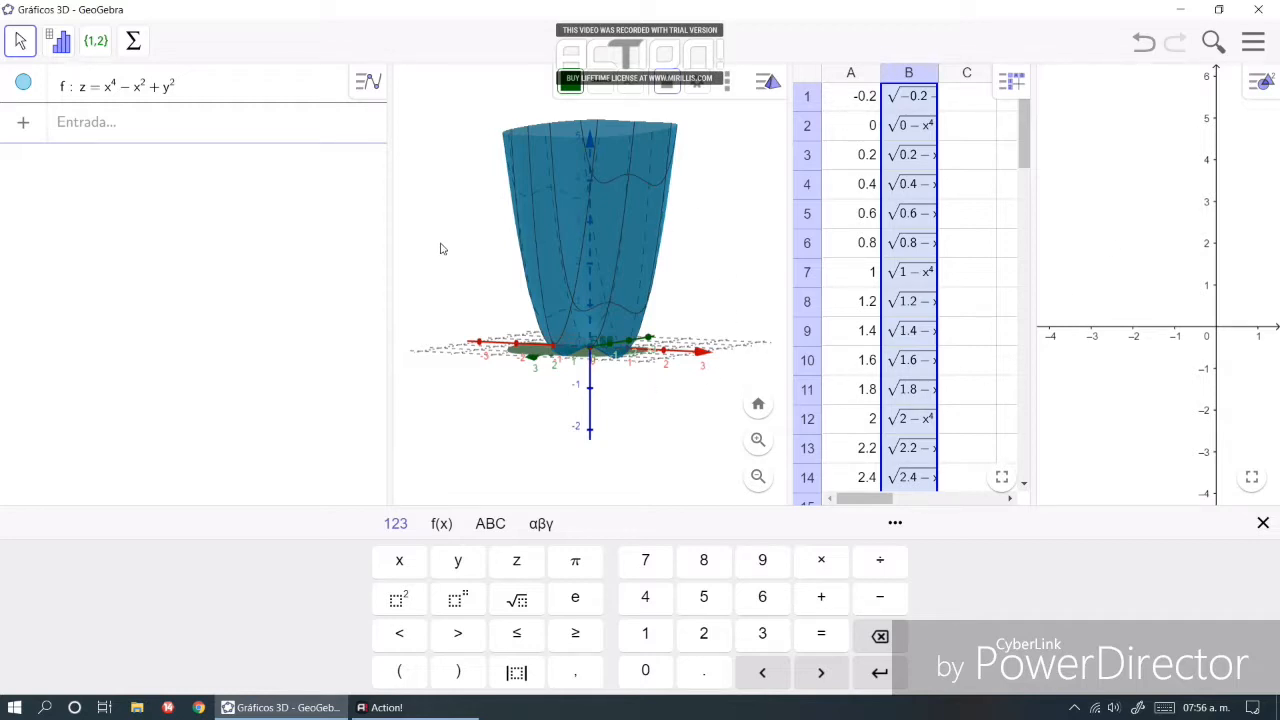
# Hide surface f and look at the level curves from above in the 3D view.
pyautogui.moveTo(443, 291); pyautogui.dragTo(446, 322)
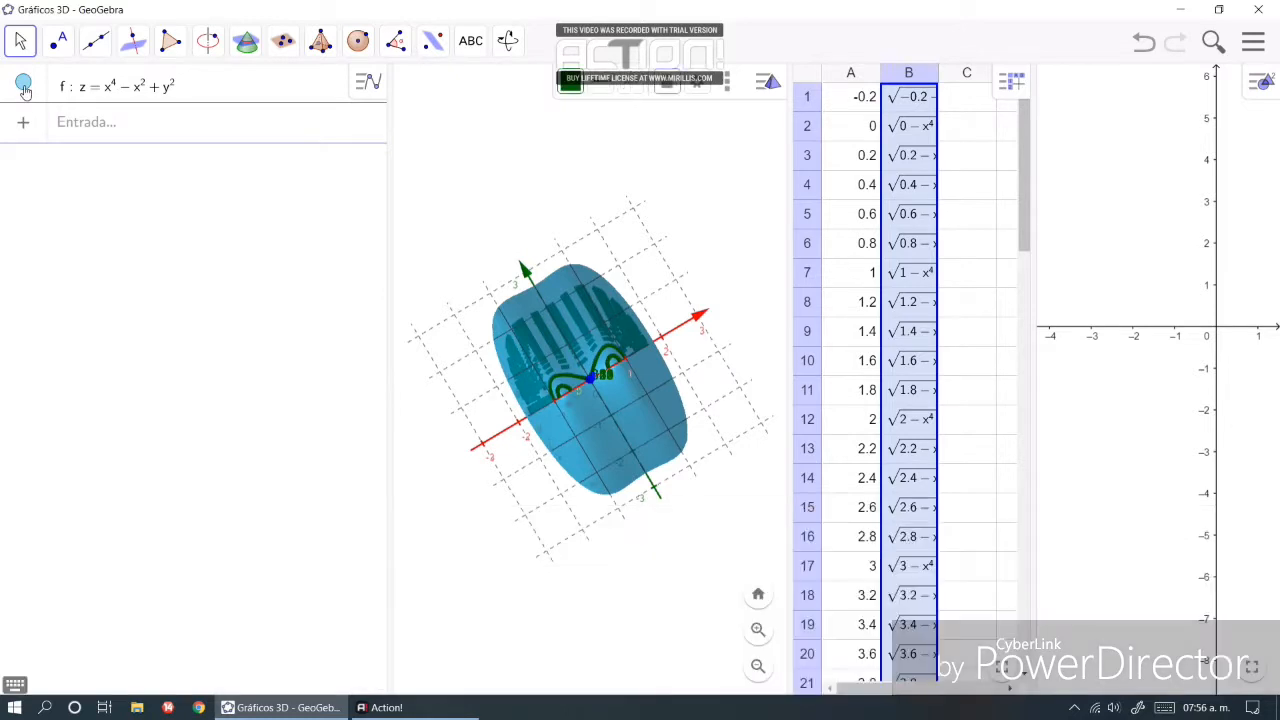
pyautogui.click(23, 85)
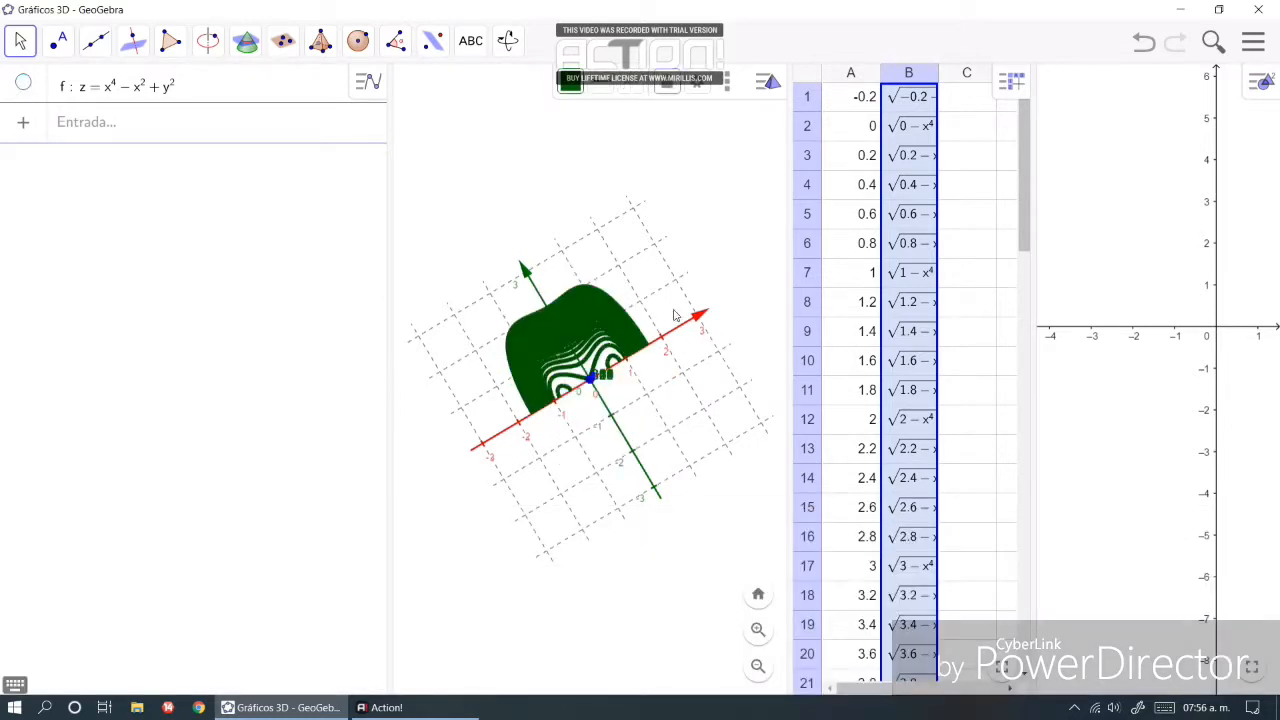
pyautogui.click(758, 630)
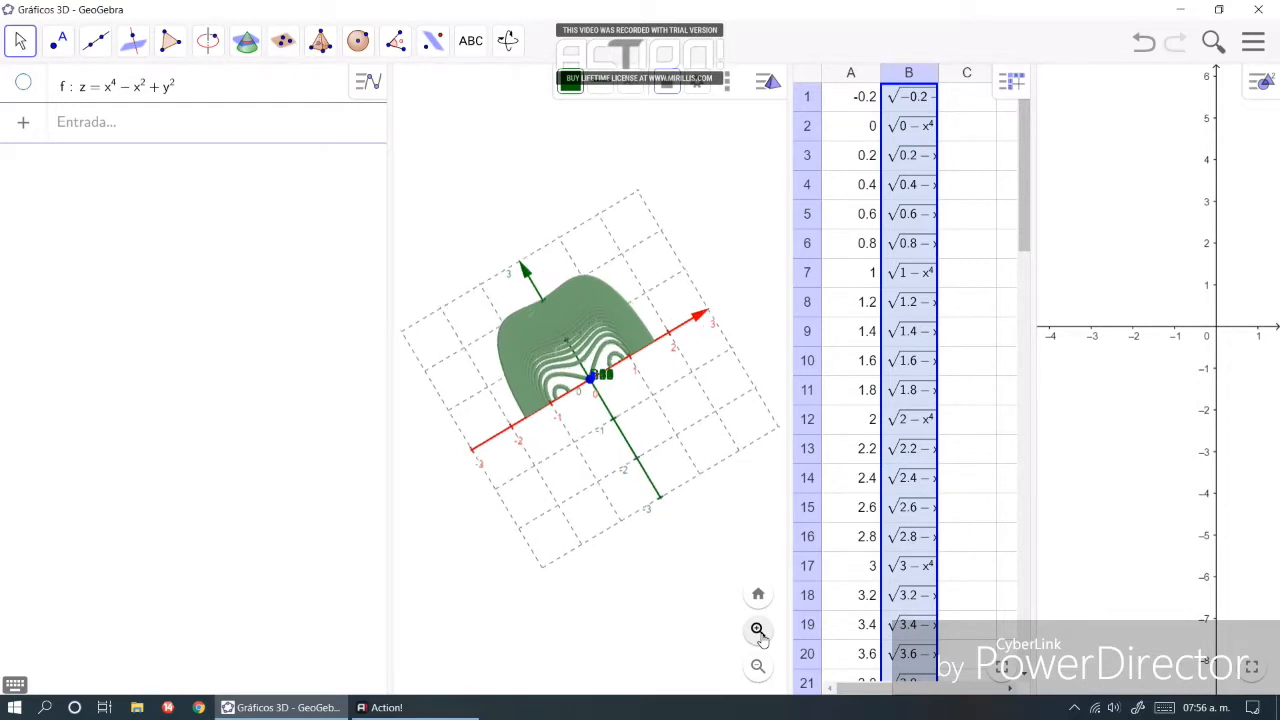
pyautogui.click(758, 630)
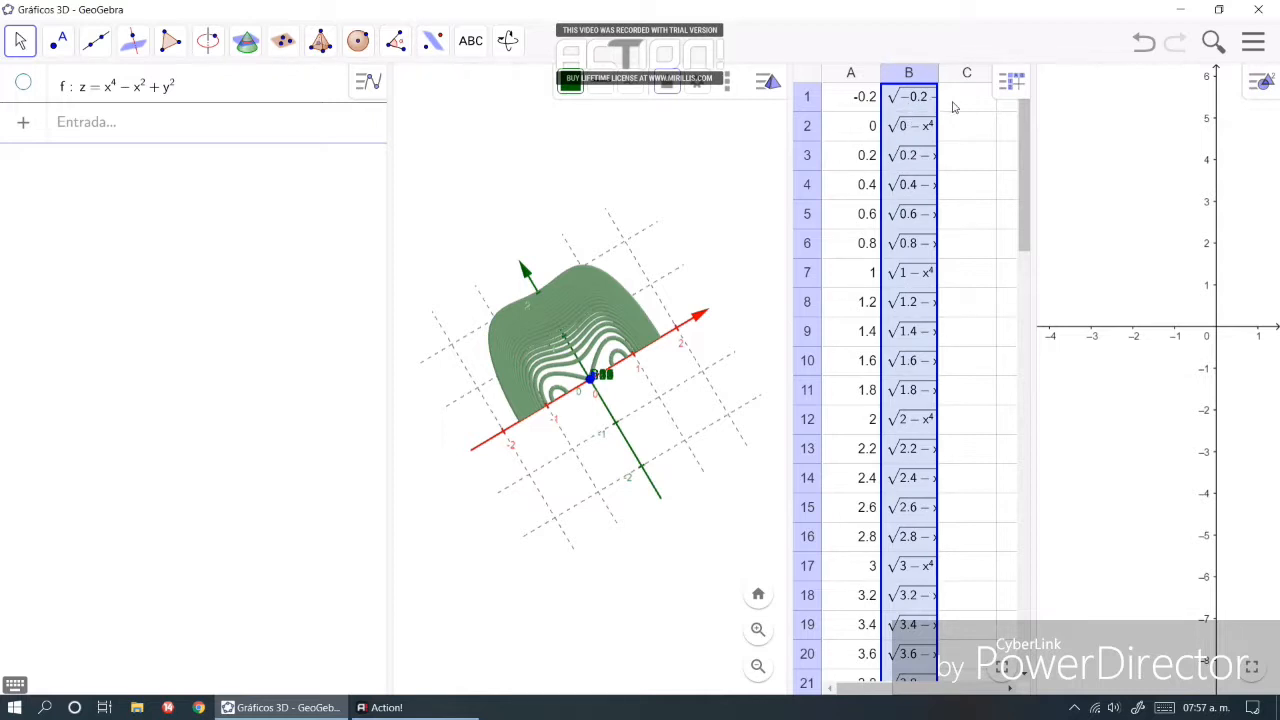
# Enter the negative of the first curve, -B1, in cell C1.
pyautogui.click(953, 107)
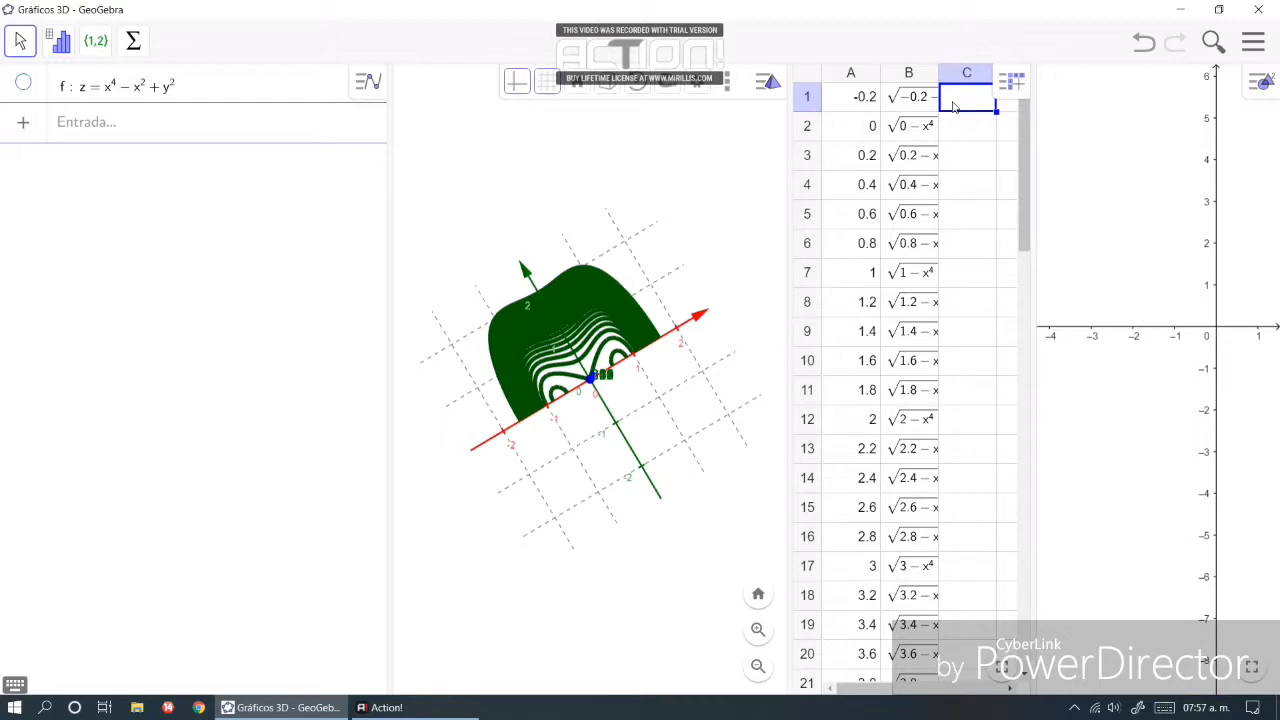
pyautogui.click(953, 105)
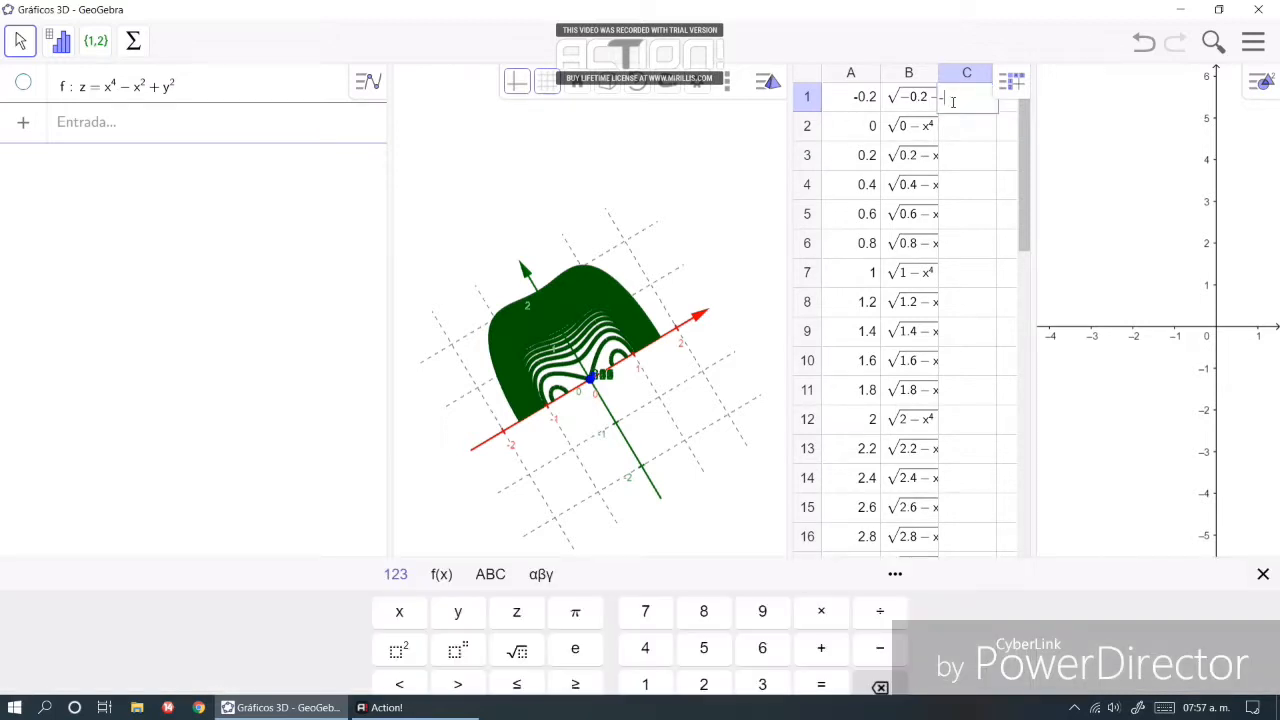
pyautogui.write('-')
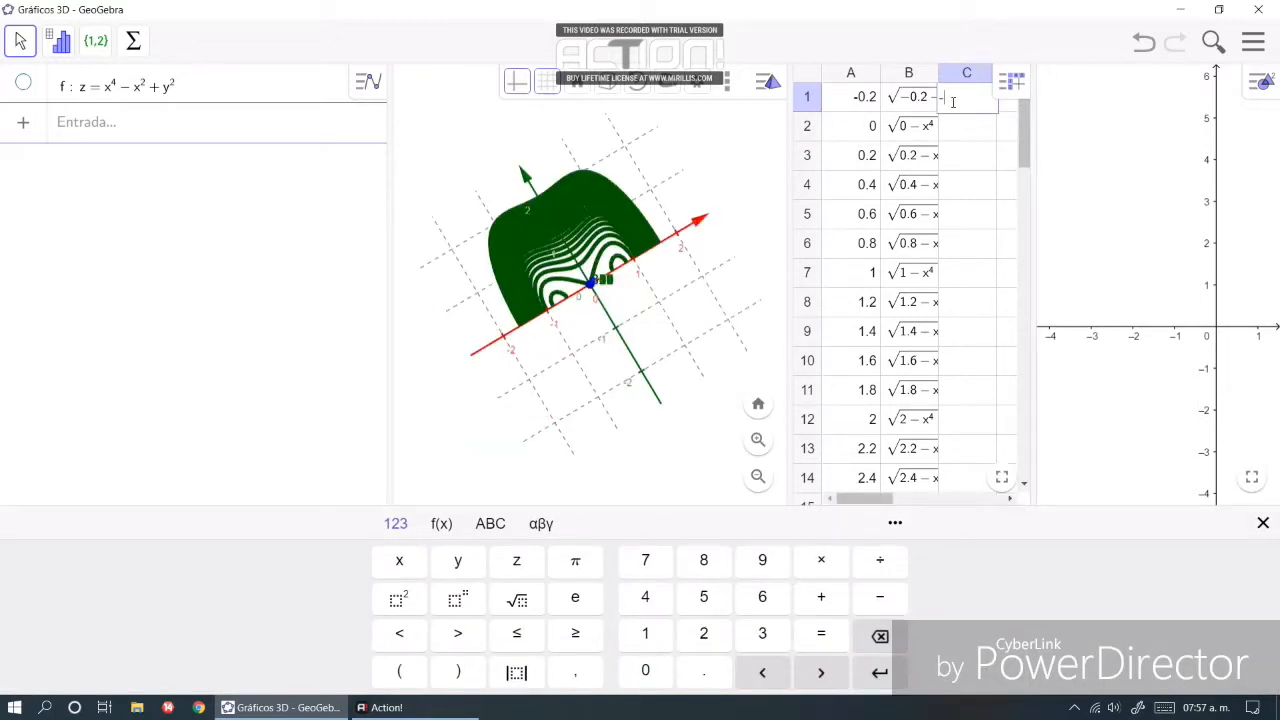
pyautogui.write('B1')
pyautogui.press('Return')
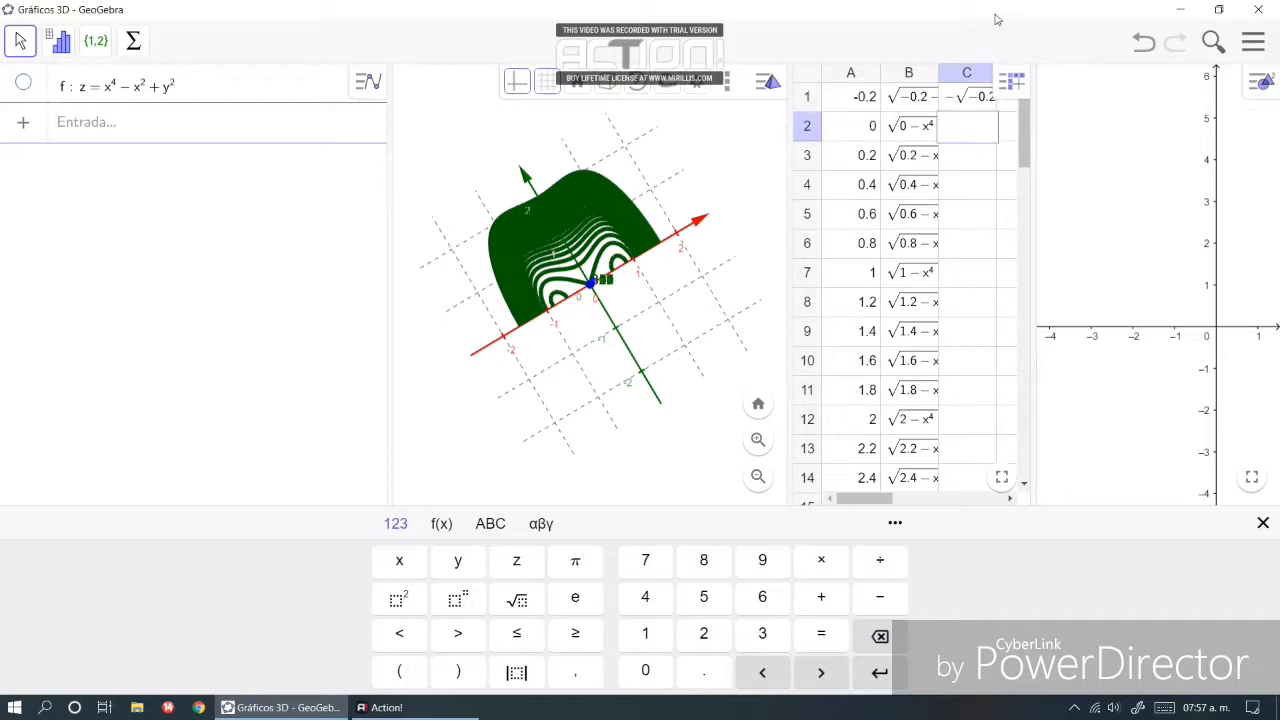
# Fill the negative-root formula from C1 down through C22.
pyautogui.click(958, 96)
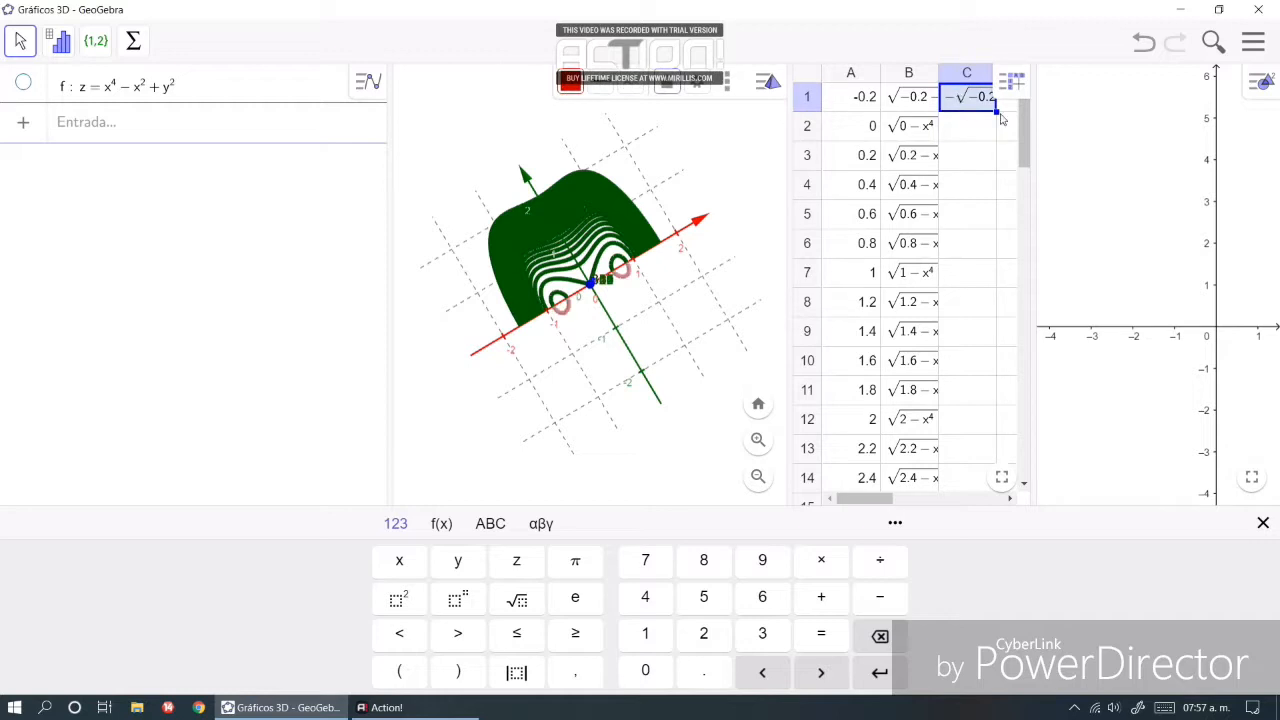
pyautogui.moveTo(996, 111); pyautogui.dragTo(929, 293)
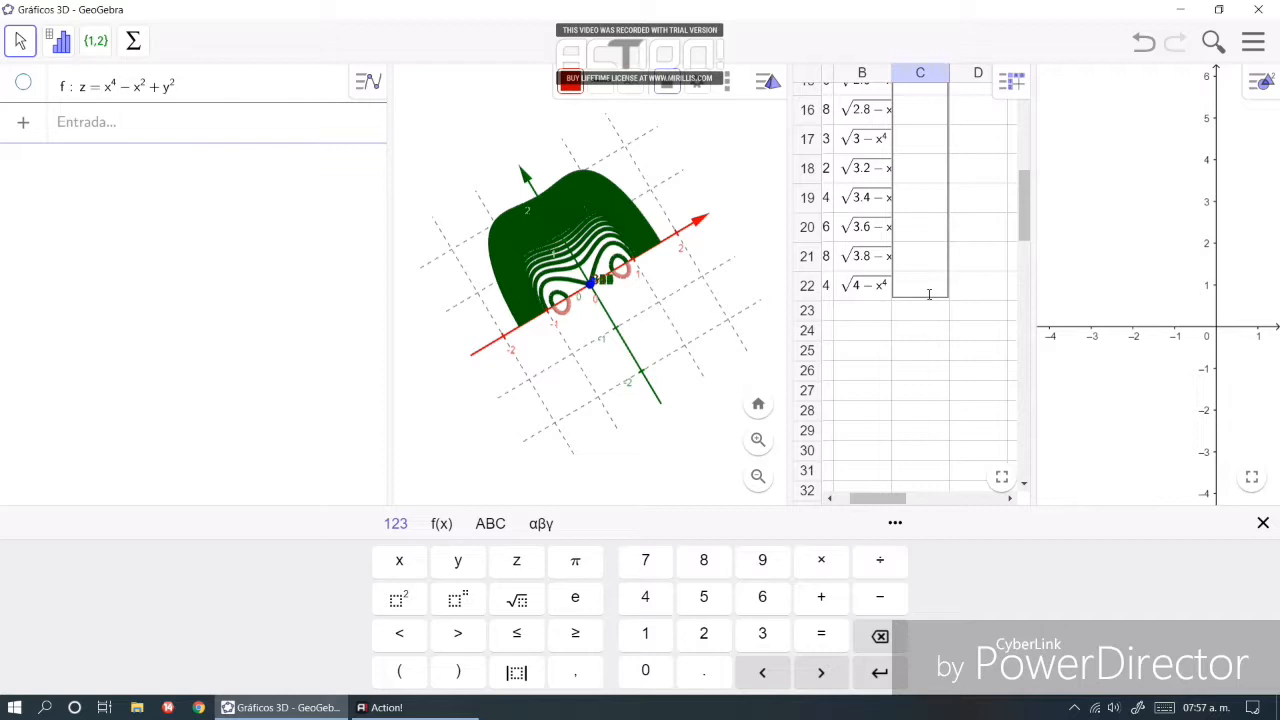
pyautogui.moveTo(929, 294); pyautogui.dragTo(929, 298)
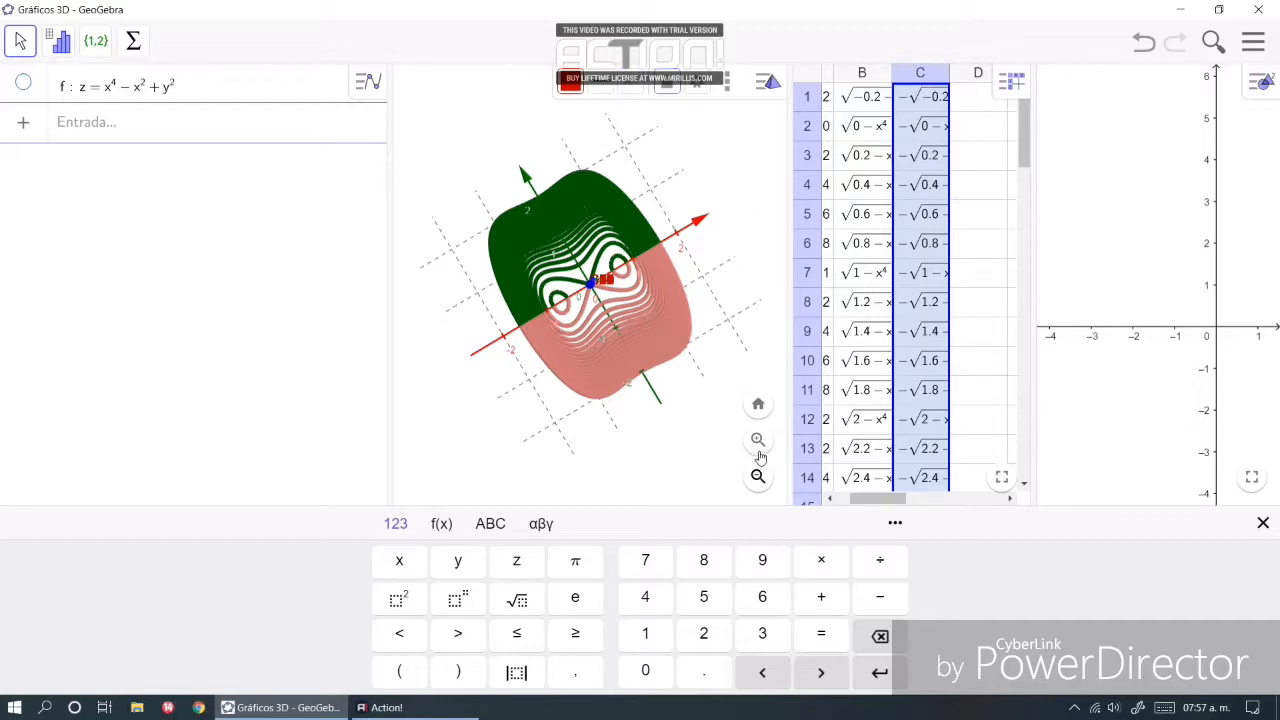
# Close the empty 2D graphics view (Vista Gráfica 2).
pyautogui.click(1262, 83)
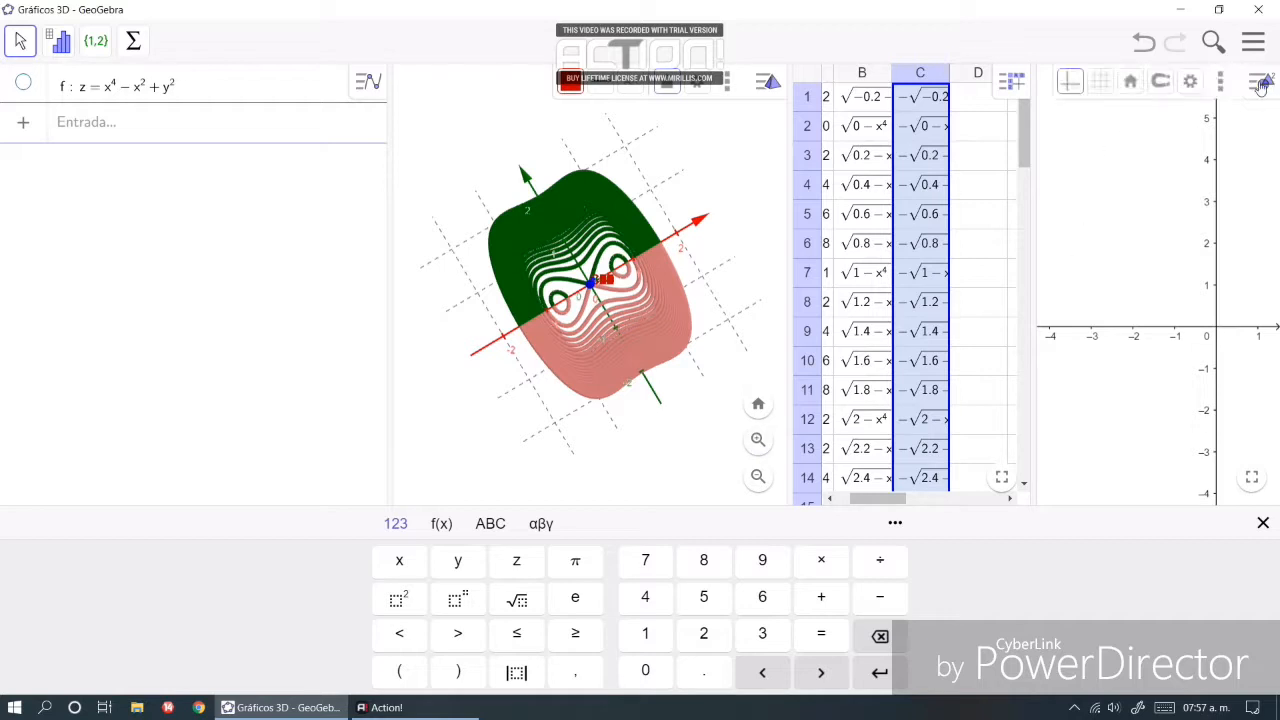
pyautogui.click(1221, 83)
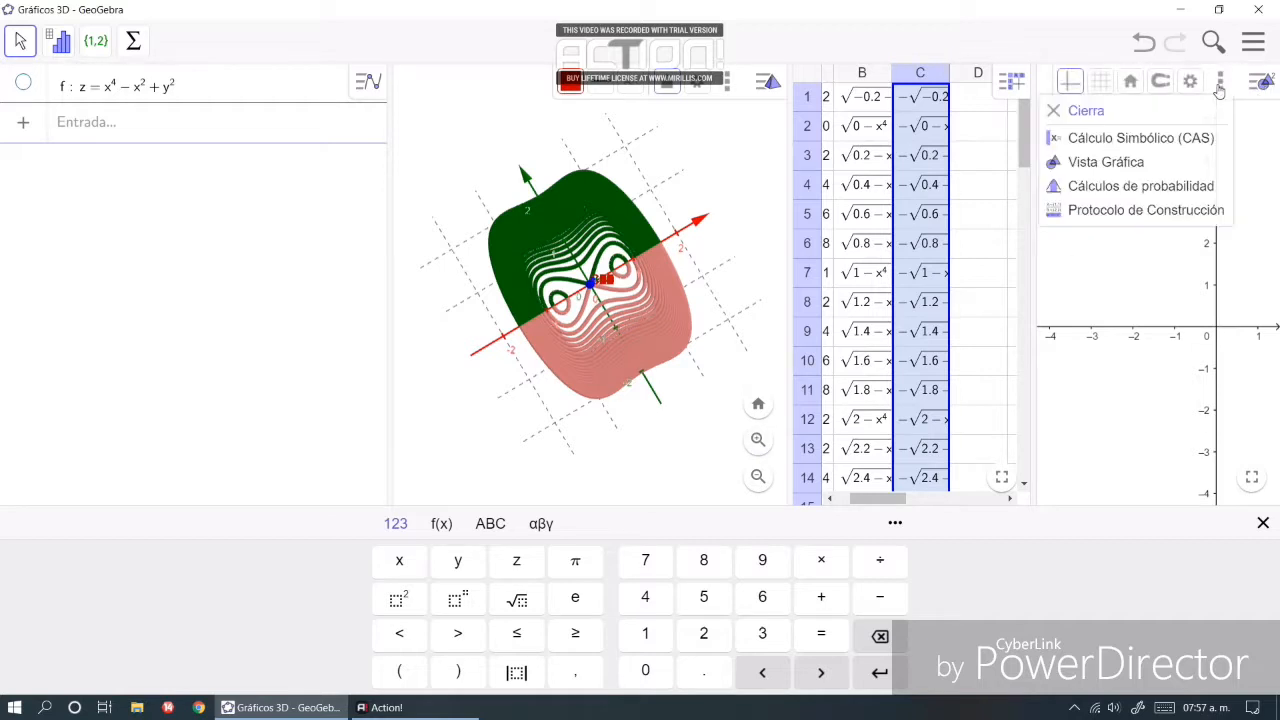
pyautogui.click(1084, 106)
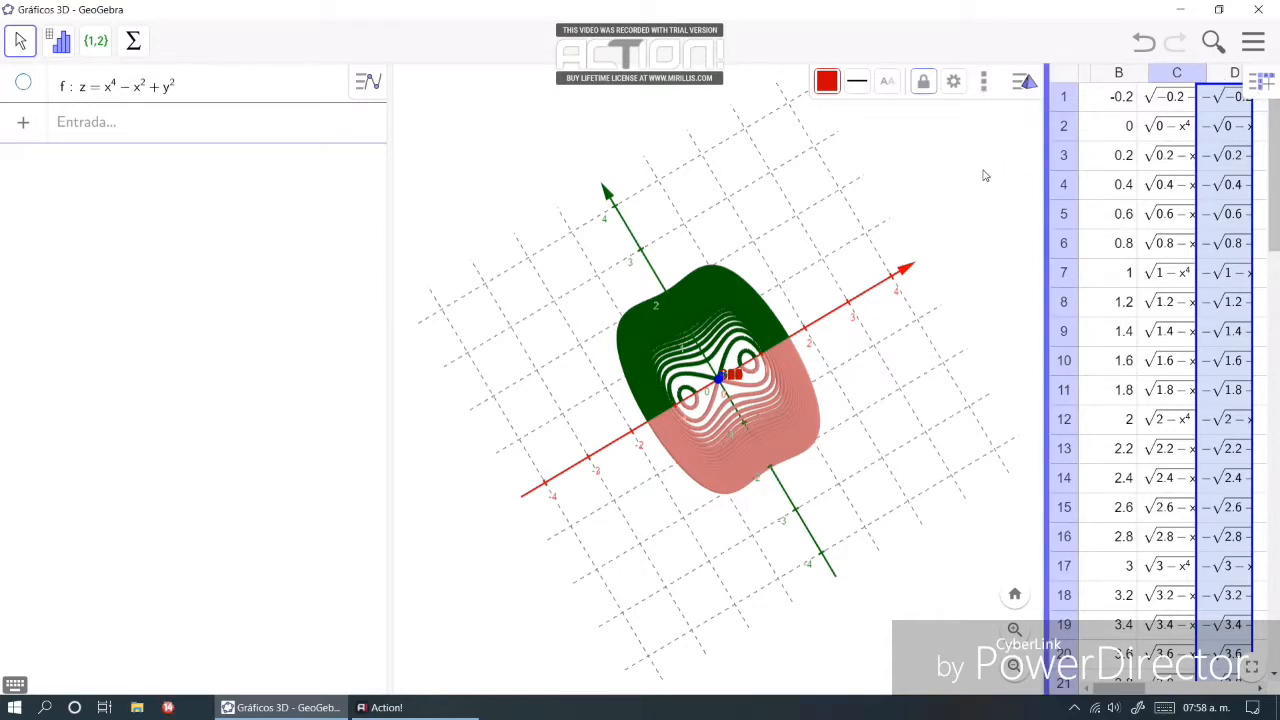
# Close the spreadsheet view and enlarge the level curves in the 3D view.
pyautogui.moveTo(1047, 205); pyautogui.dragTo(1037, 205)
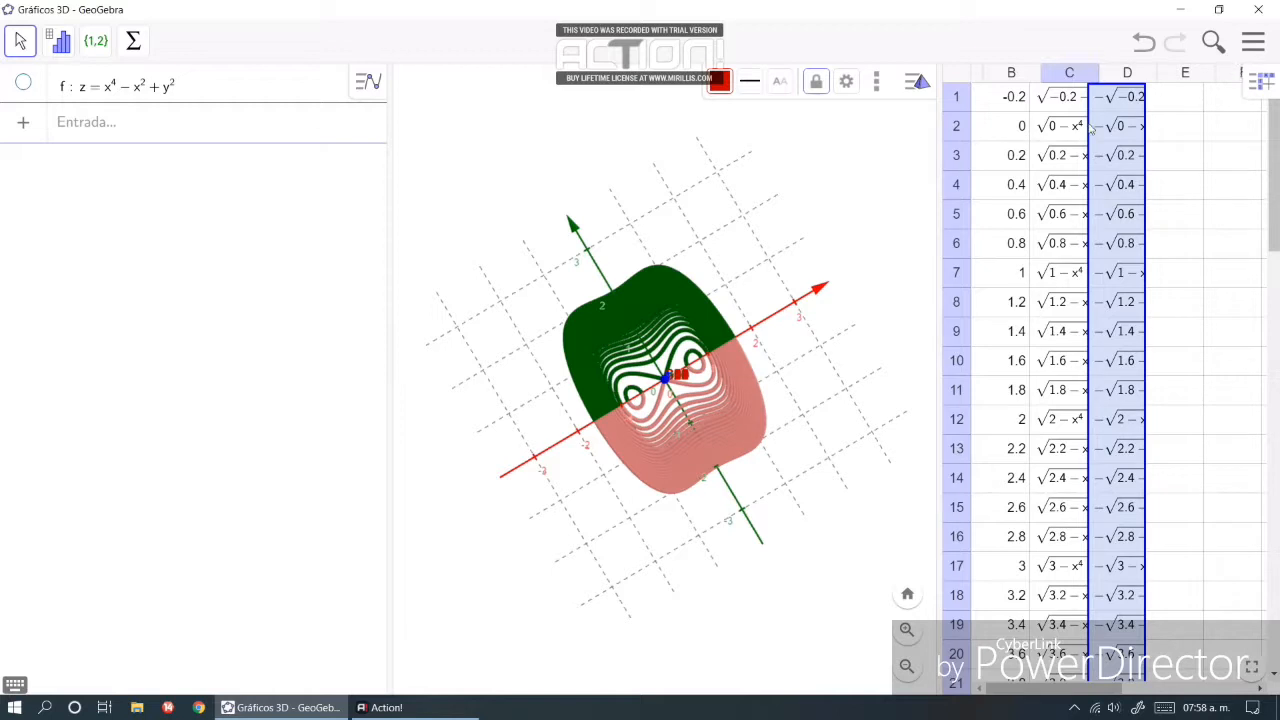
pyautogui.click(1258, 84)
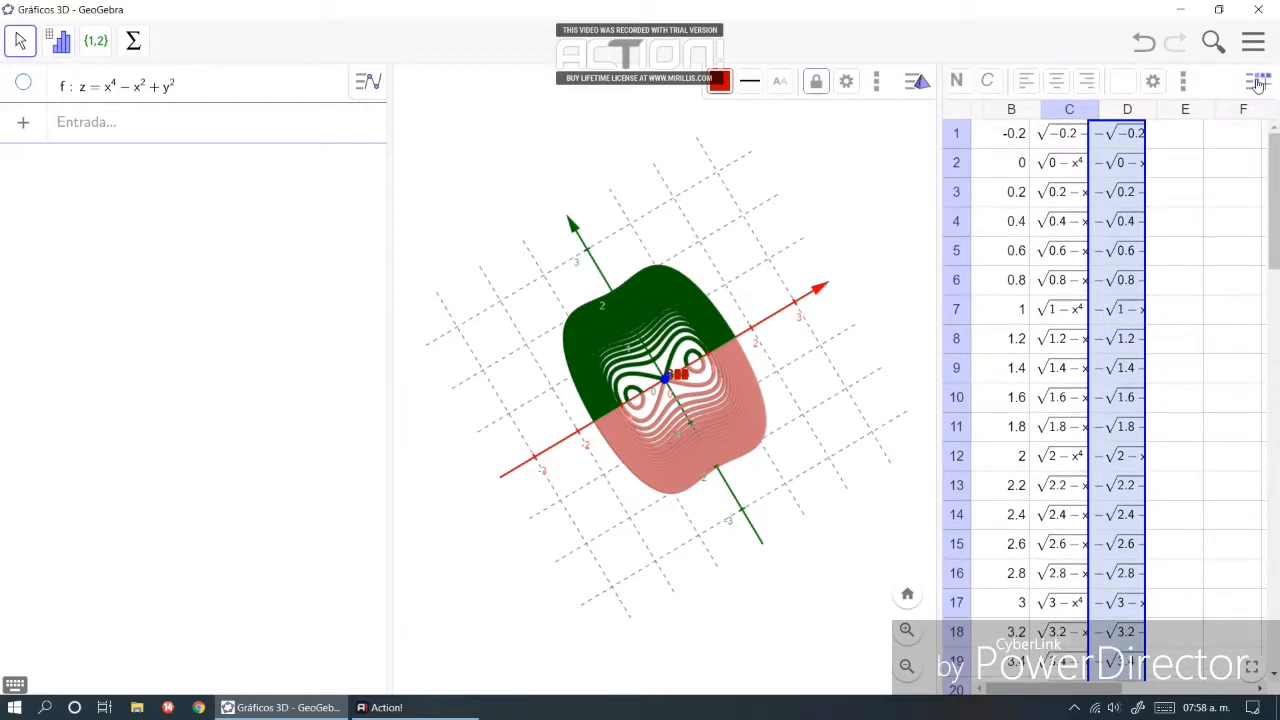
pyautogui.click(1184, 82)
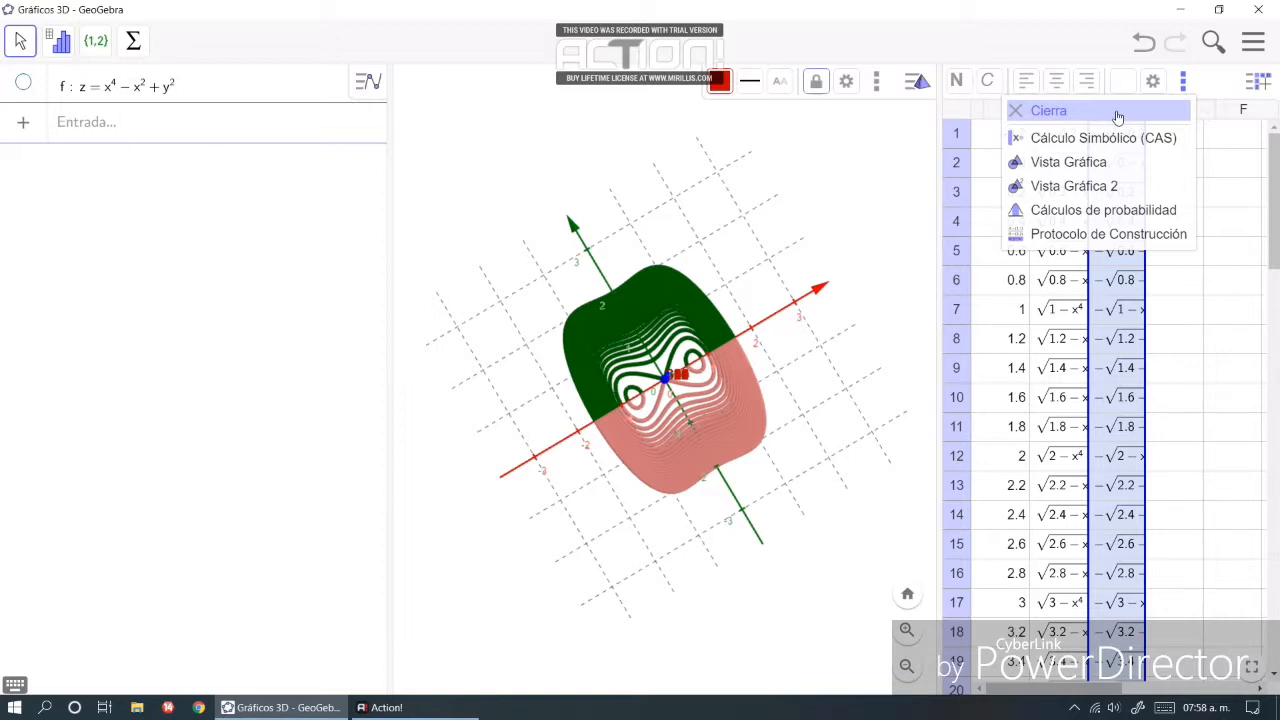
pyautogui.click(1117, 118)
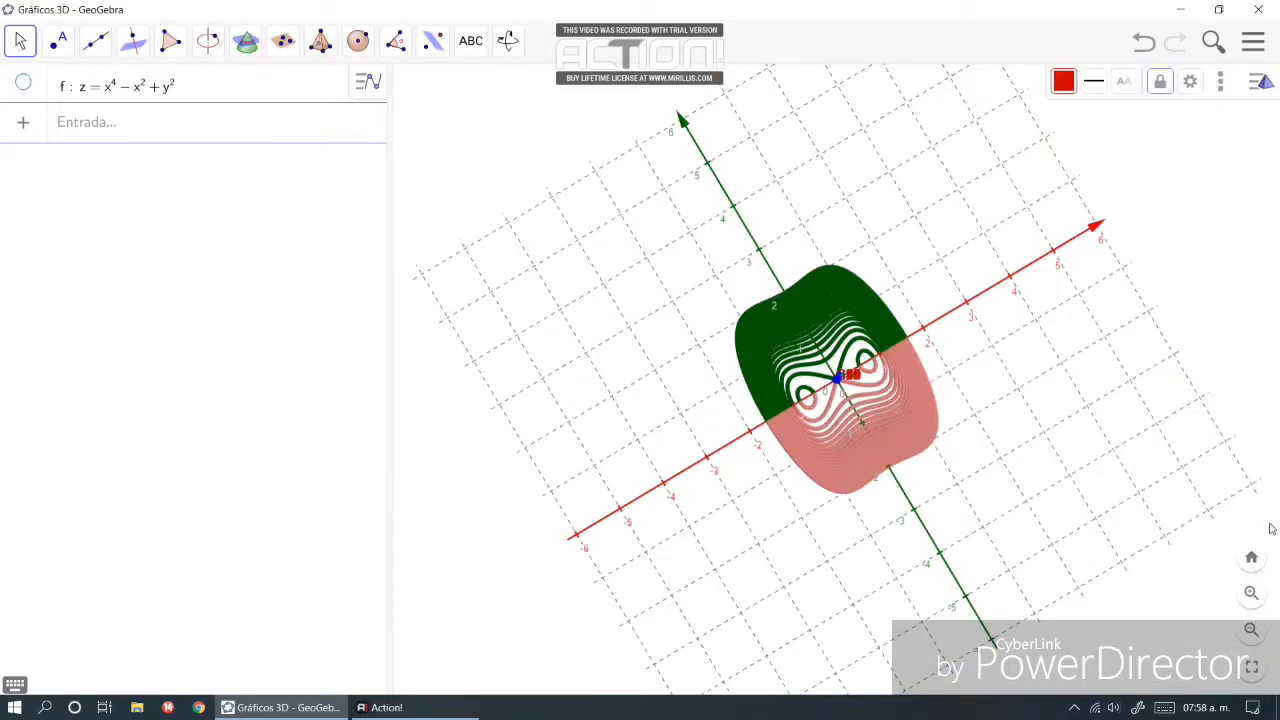
pyautogui.click(1251, 594)
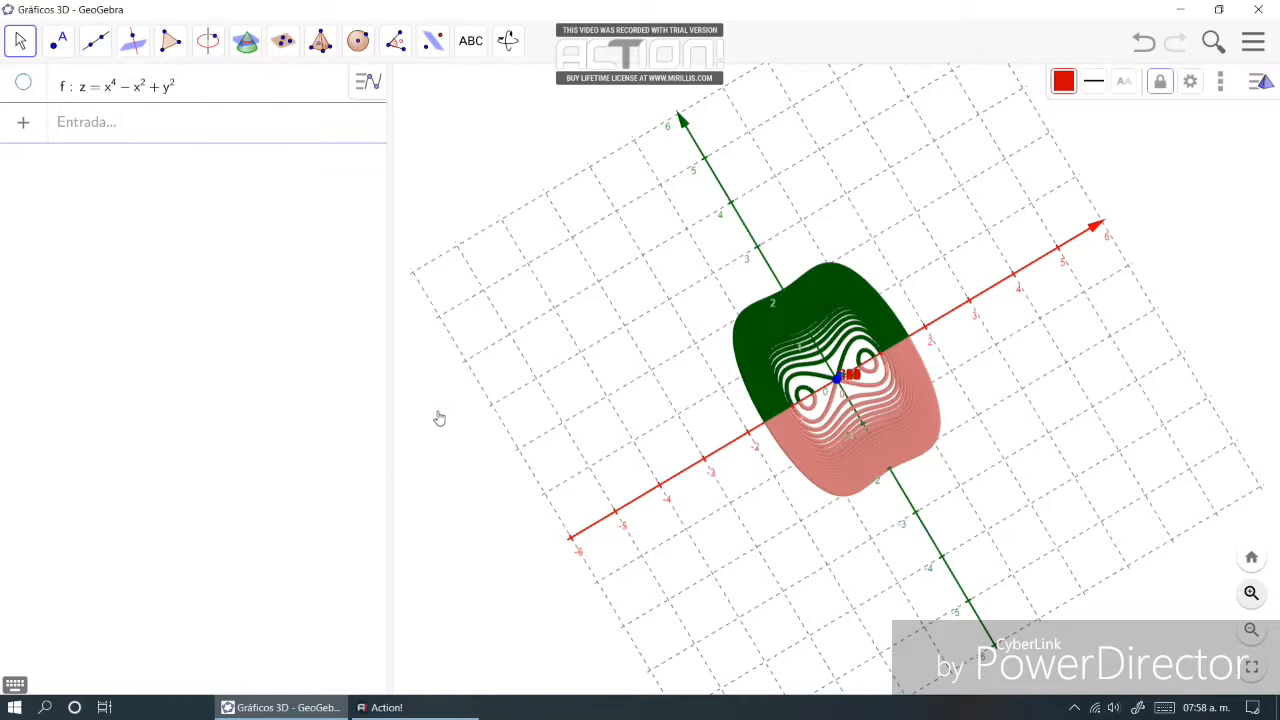
pyautogui.scroll(1, 440, 417)
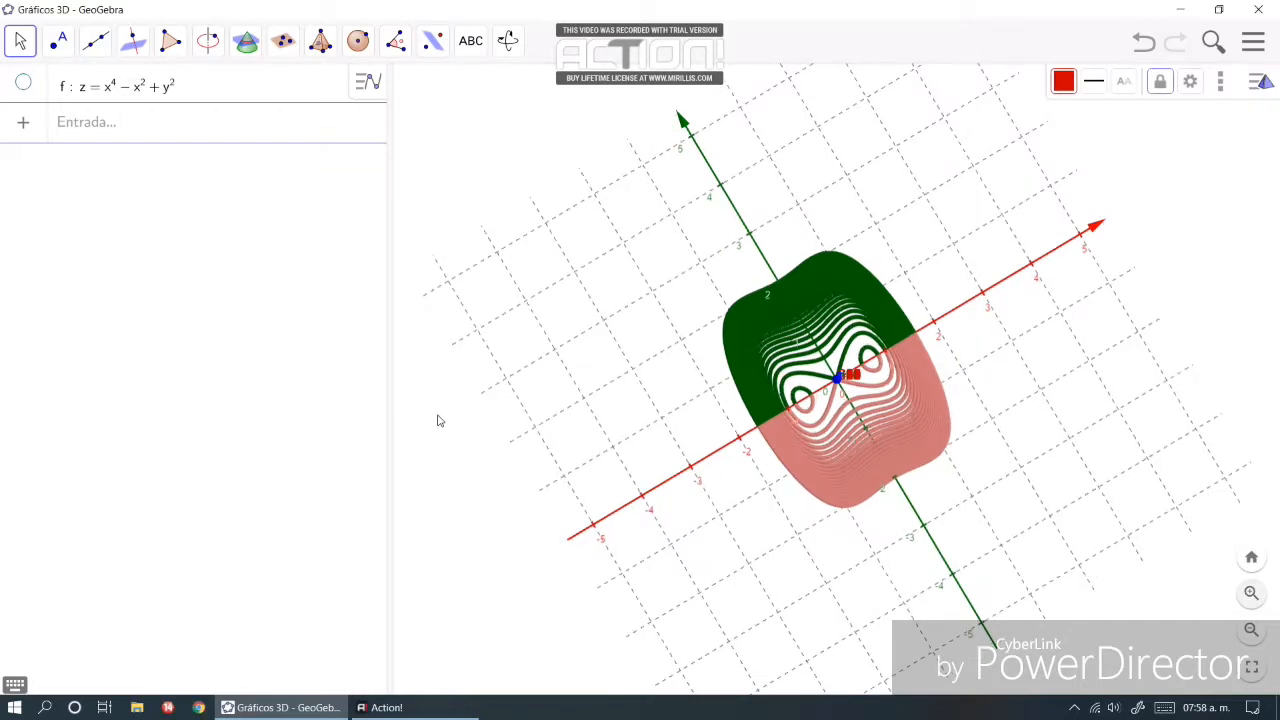
pyautogui.scroll(1, 443, 334)
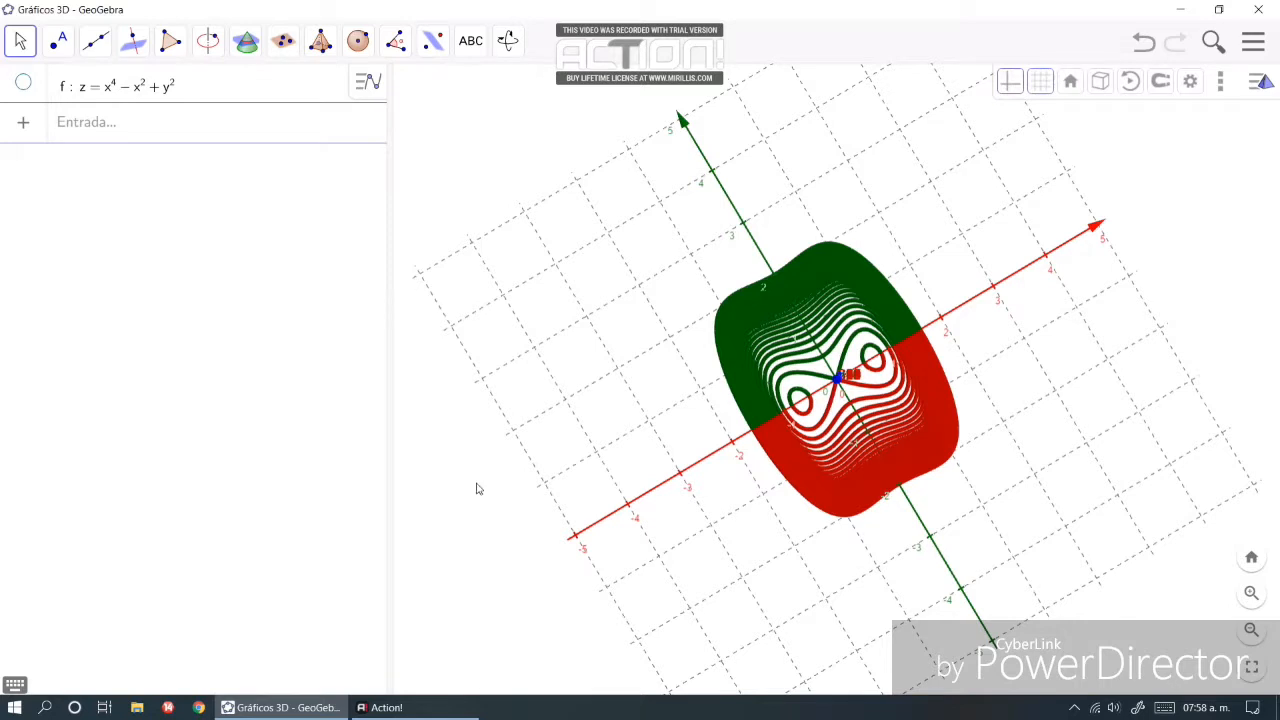
# Show the surface z = x^4 − x^2 + y^2 together with its level curves in the 3D view.
pyautogui.moveTo(477, 488); pyautogui.dragTo(480, 366)
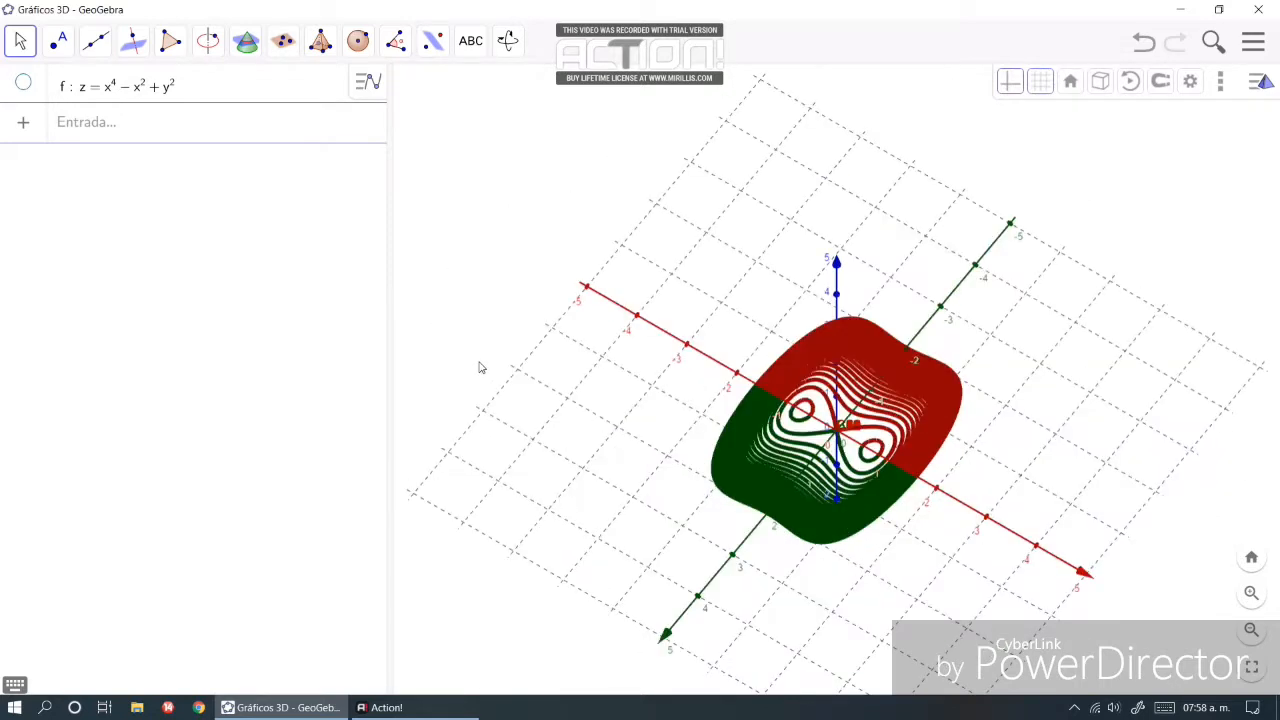
pyautogui.click(23, 85)
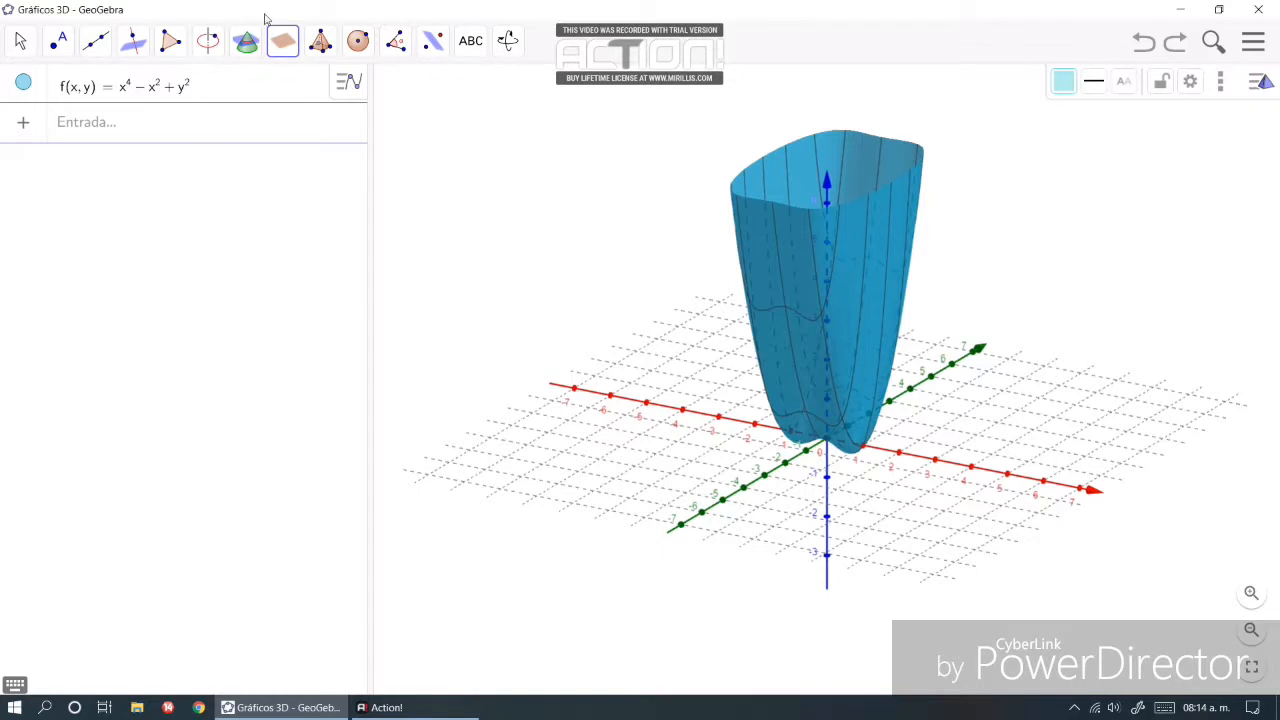
# Create the horizontal plane z = k, with k as a slider.
pyautogui.click(284, 46)
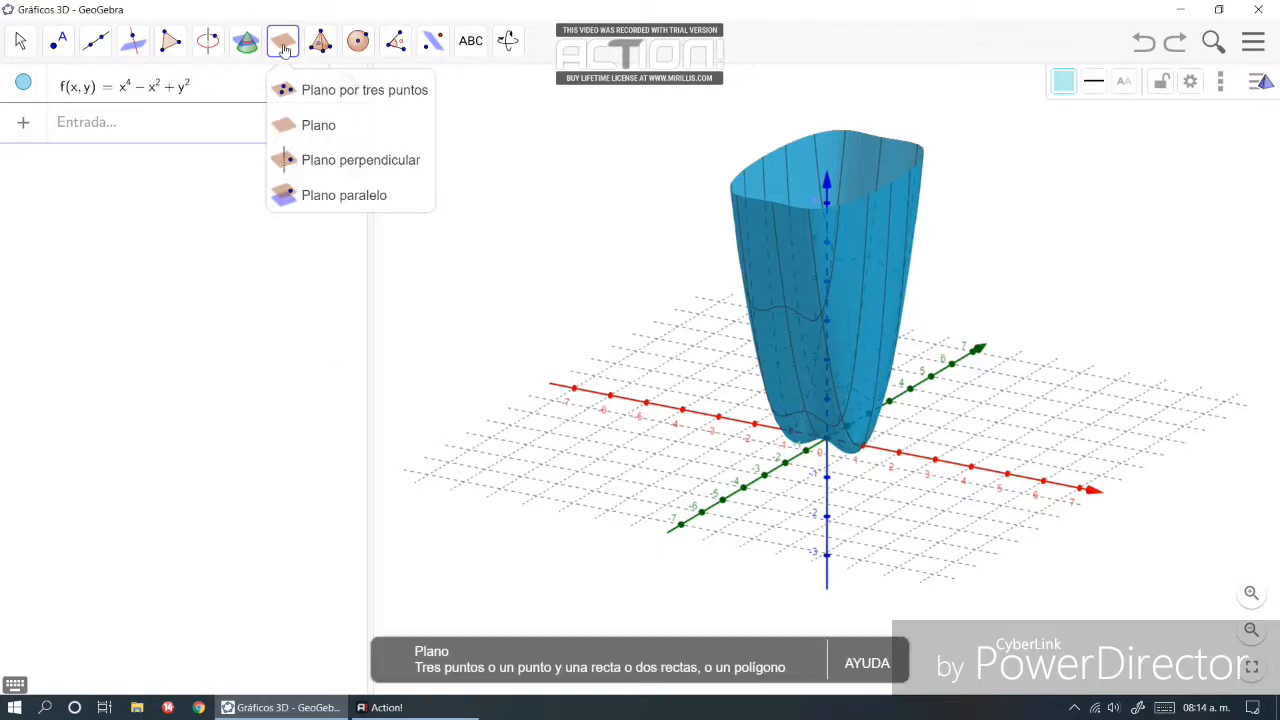
pyautogui.click(316, 124)
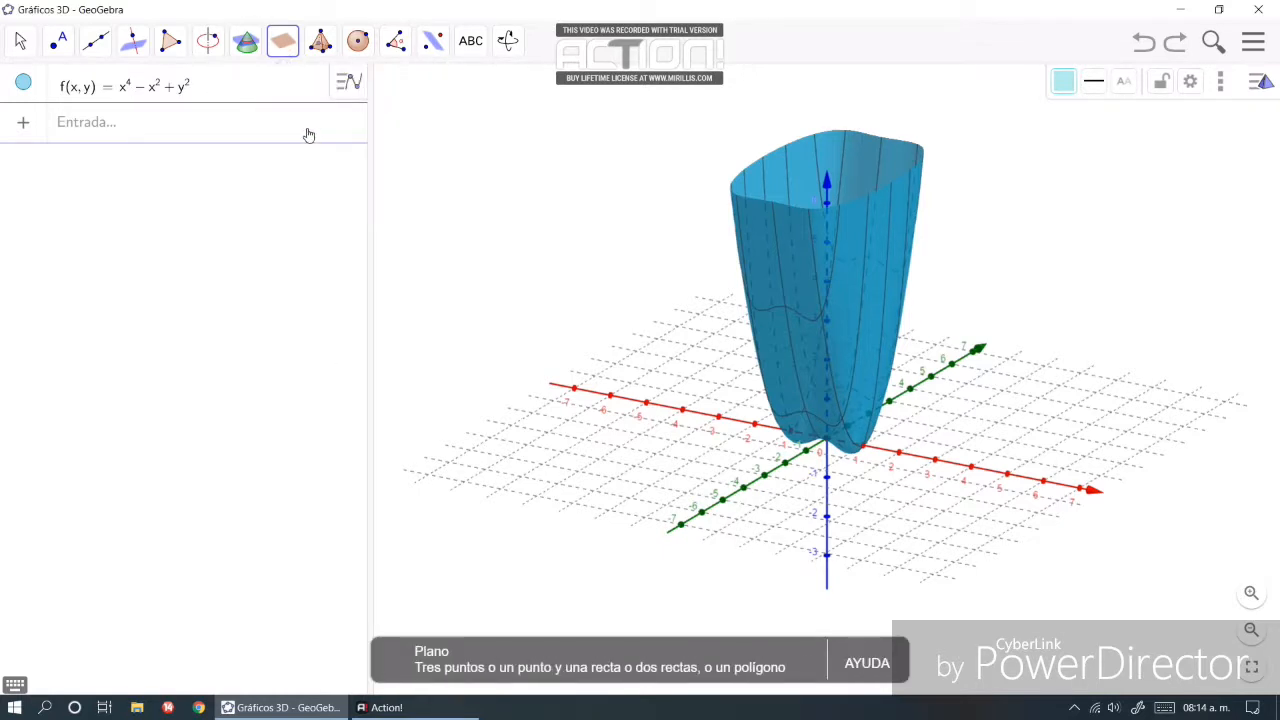
pyautogui.click(310, 128)
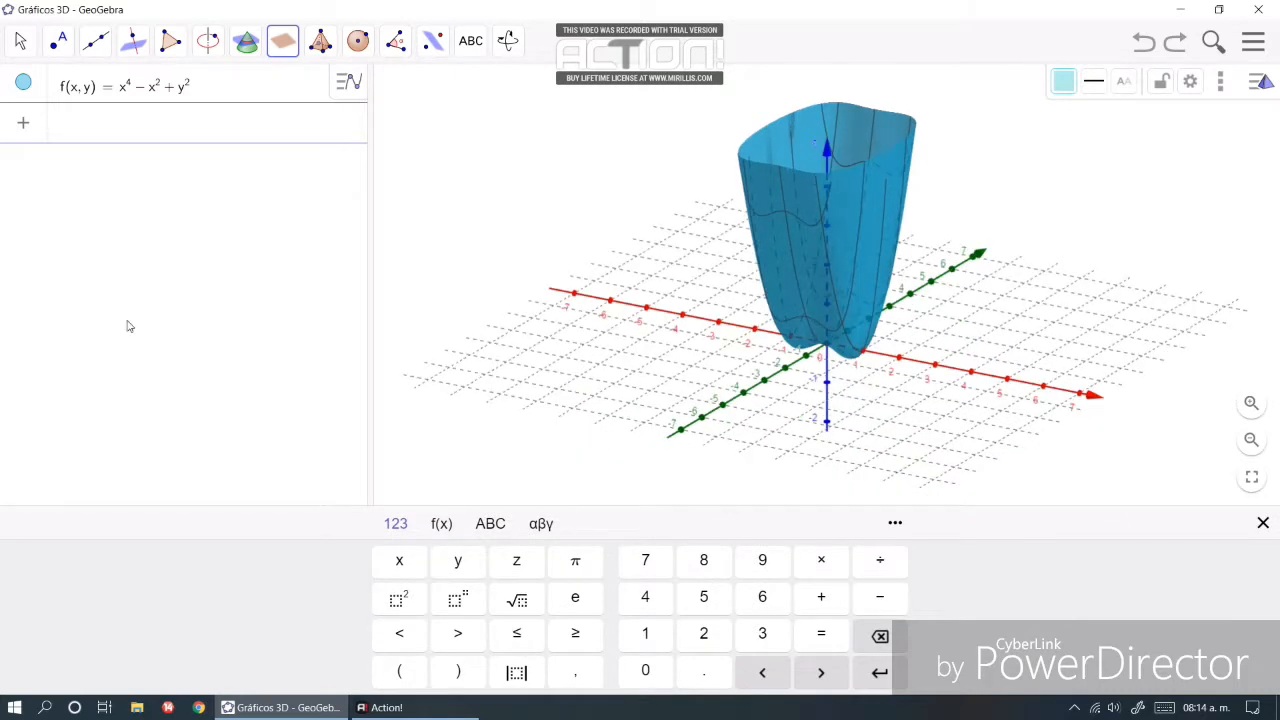
pyautogui.write('z = k')
pyautogui.press('Return')
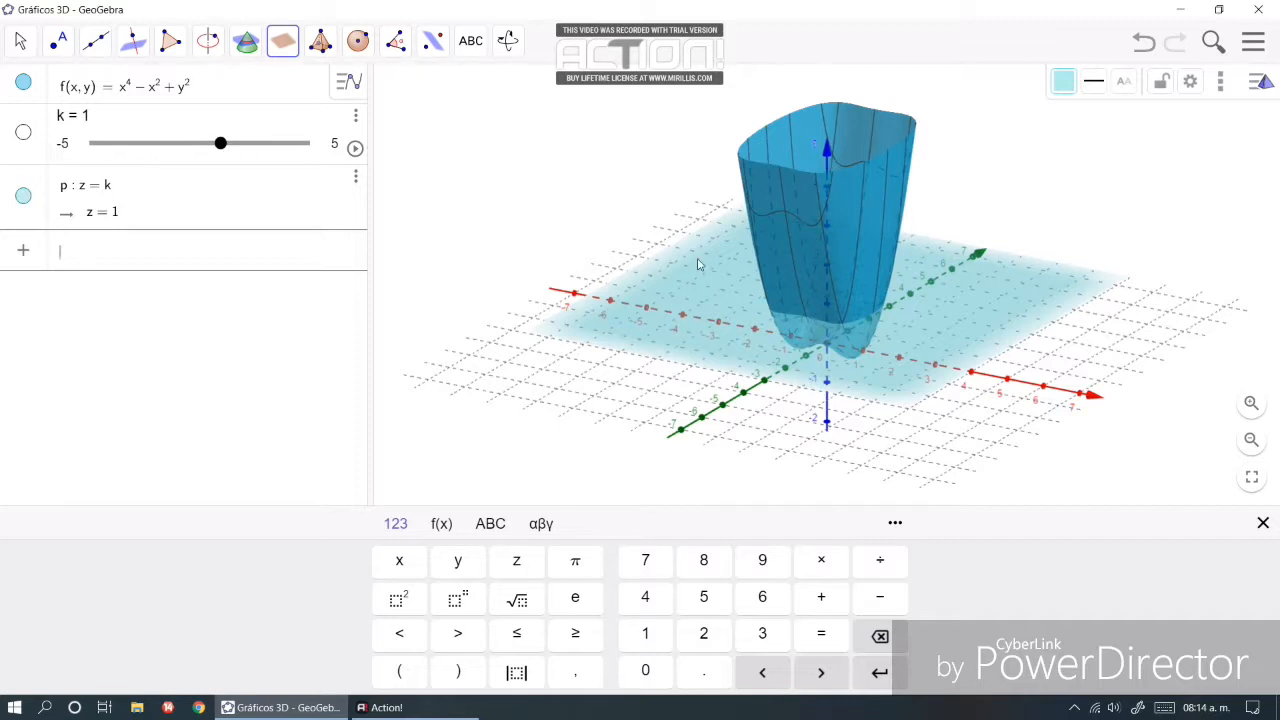
# Create the intersection curve of plane p and surface f, and hide both the surface and the plane.
pyautogui.click(239, 47)
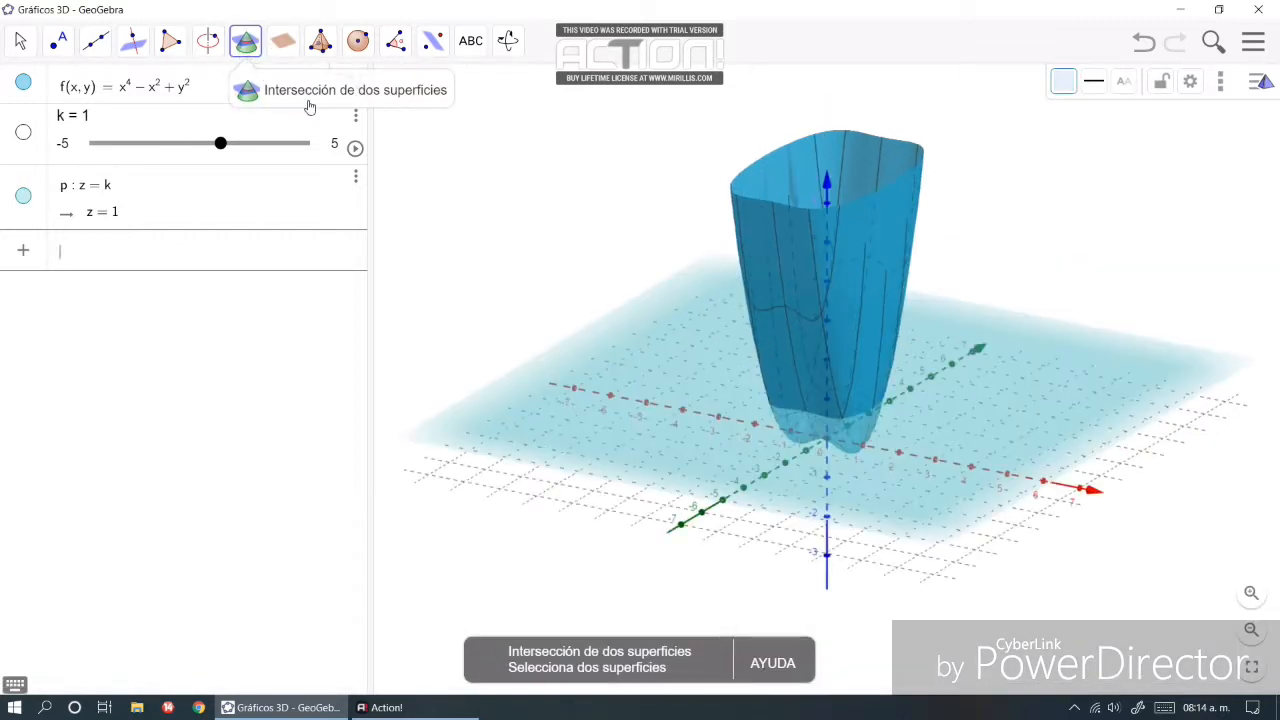
pyautogui.click(713, 370)
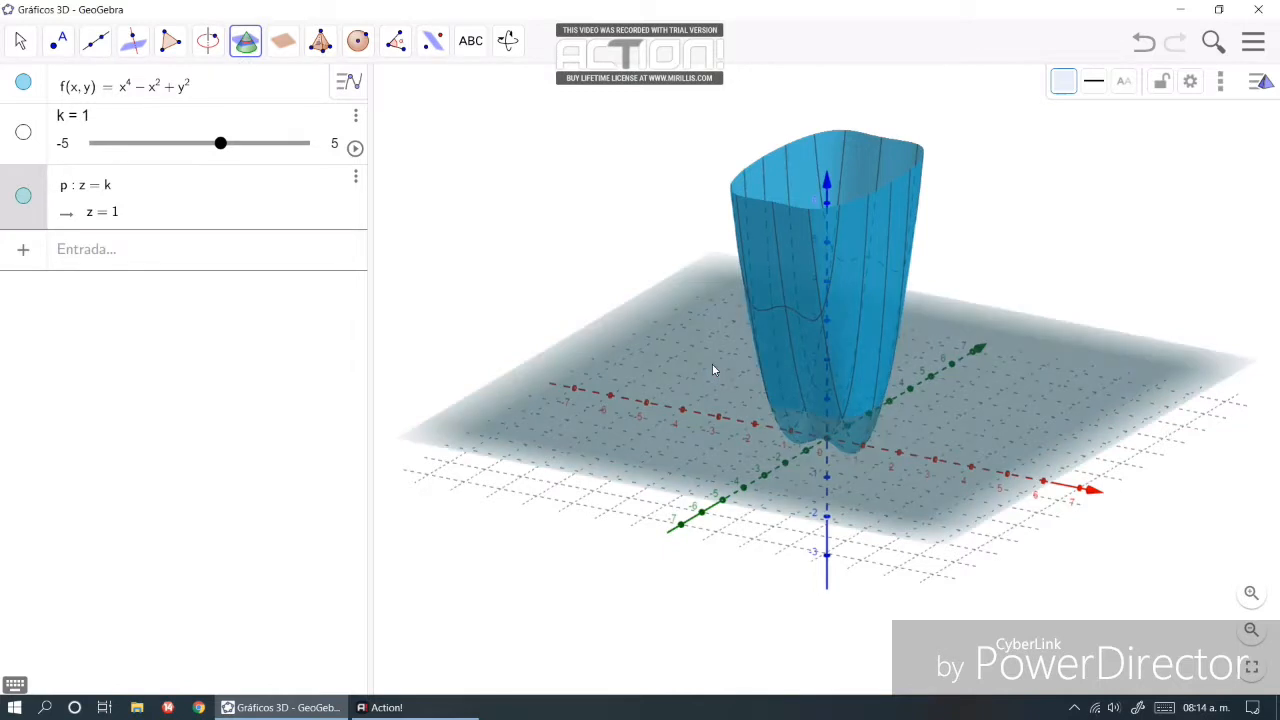
pyautogui.click(783, 288)
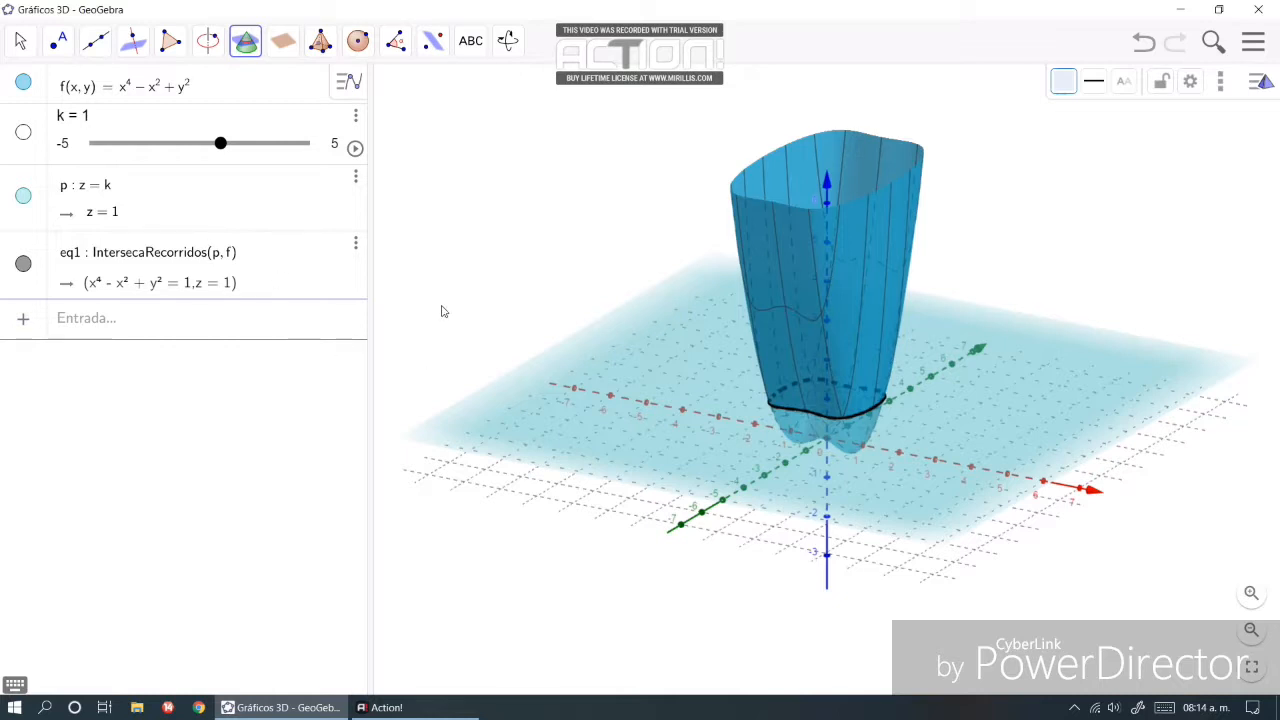
pyautogui.click(23, 84)
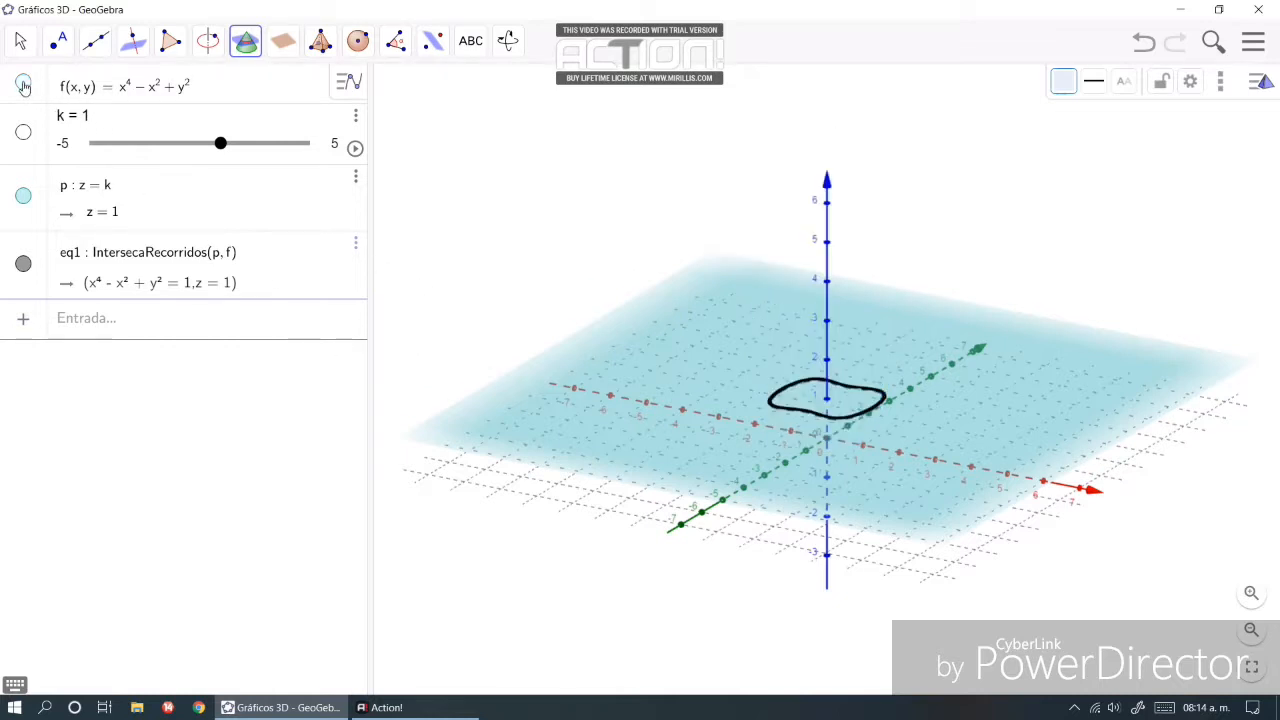
pyautogui.click(23, 196)
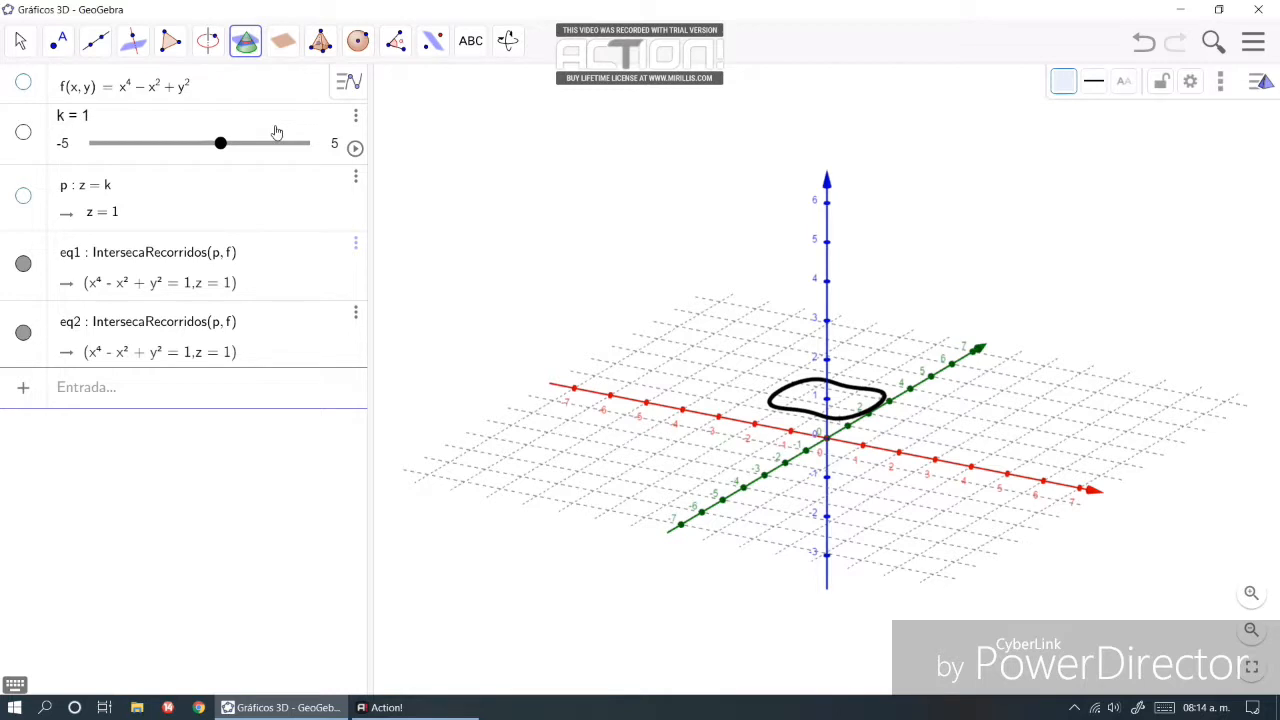
# Set the range of slider k from -0.2 to 4 and enter its step size.
pyautogui.rightClick(328, 151)
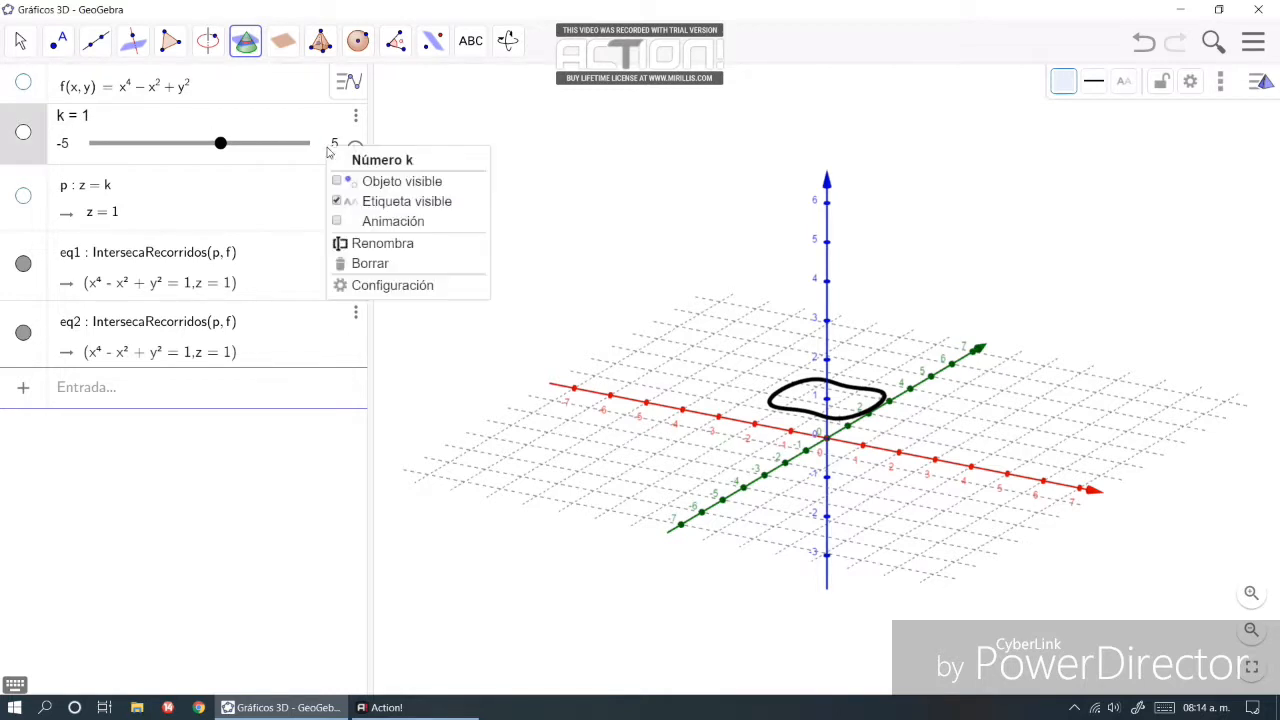
pyautogui.rightClick(65, 146)
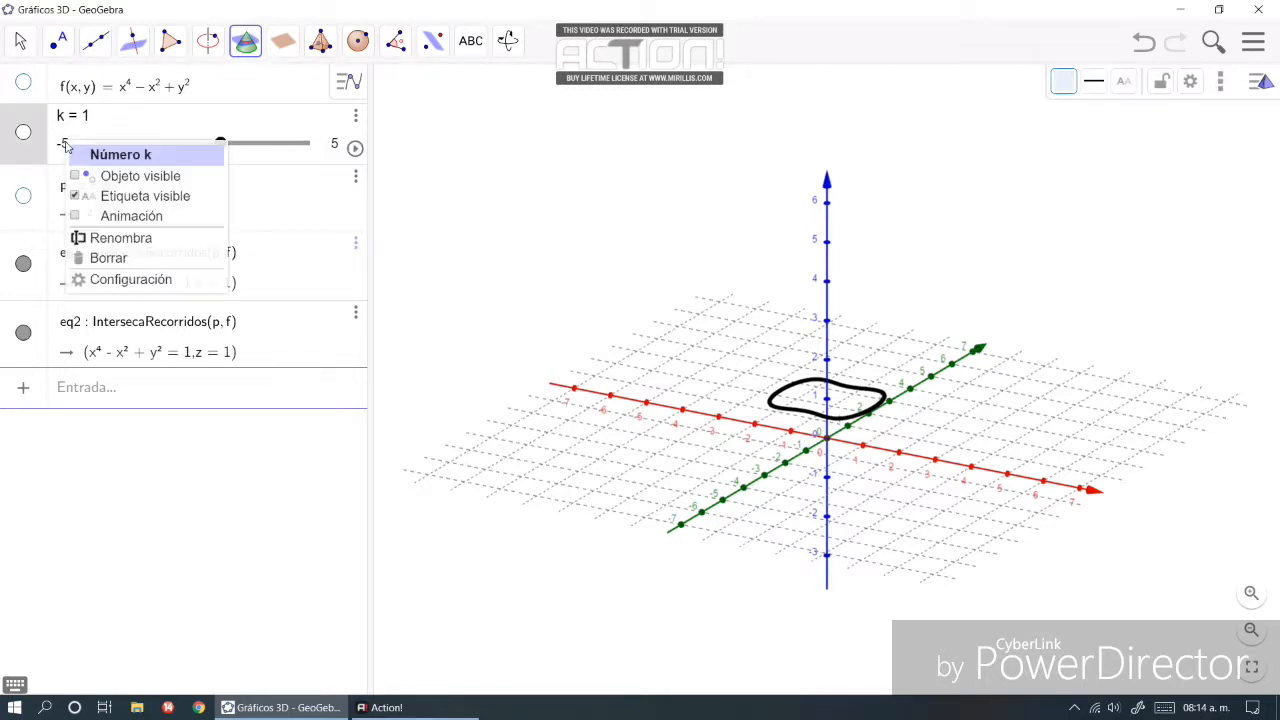
pyautogui.rightClick(99, 131)
pyautogui.rightClick(86, 117)
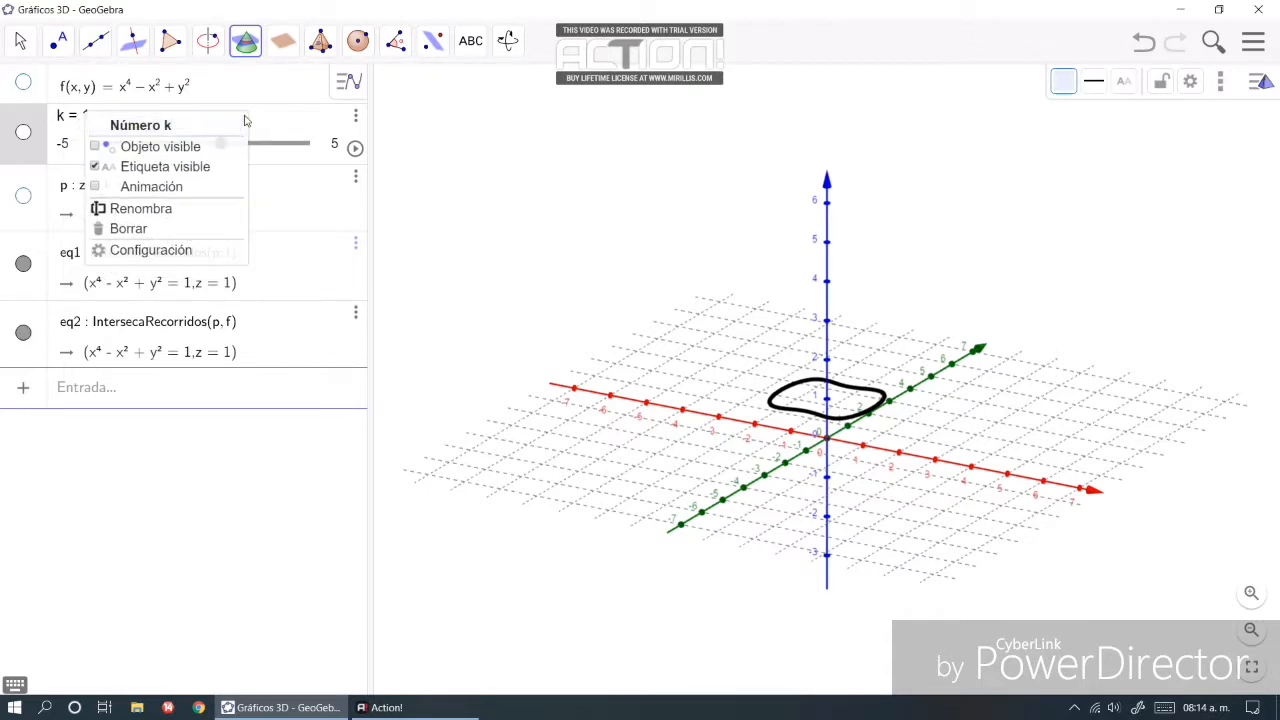
pyautogui.click(306, 128)
pyautogui.click(333, 149)
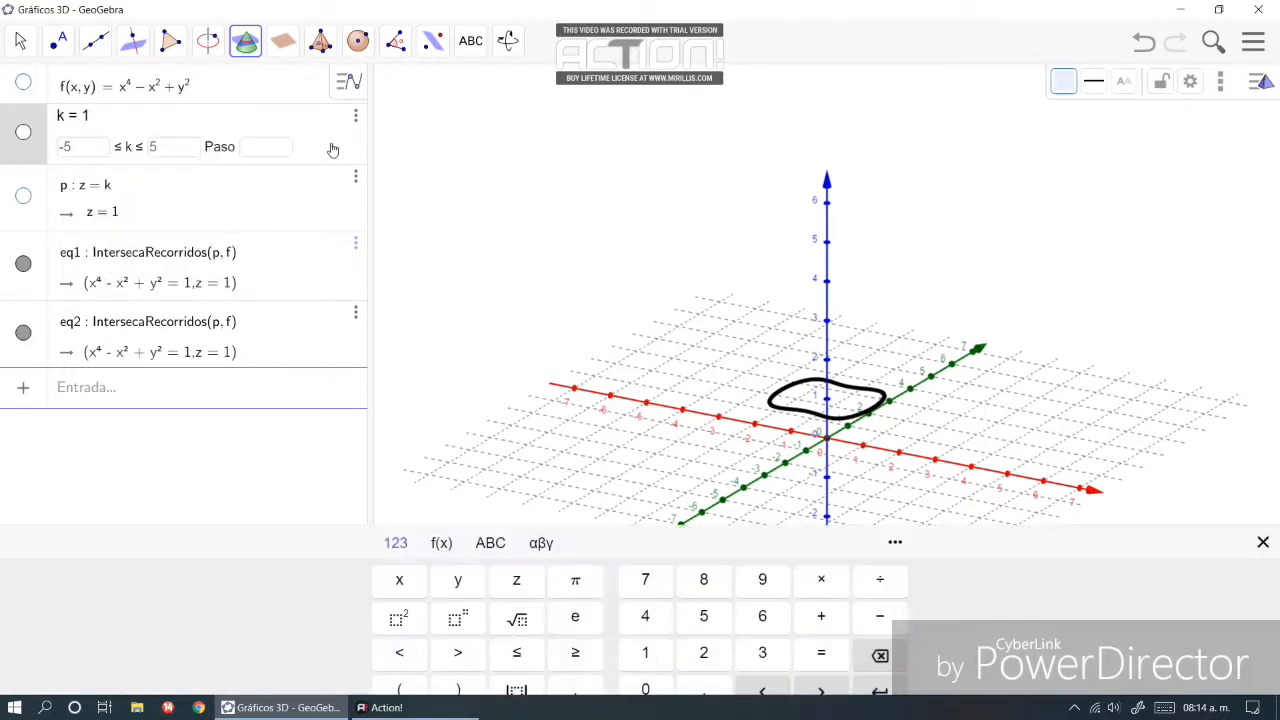
pyautogui.click(71, 146)
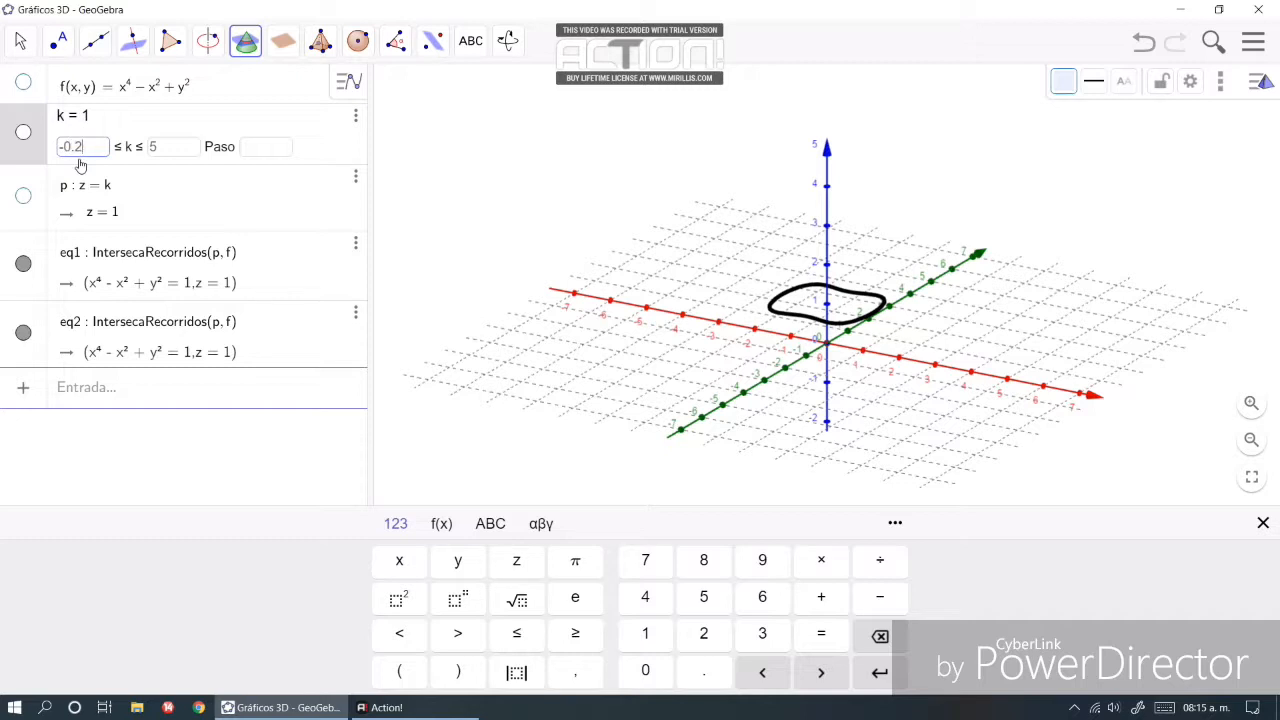
pyautogui.click(178, 148)
pyautogui.click(273, 145)
pyautogui.press('Return')
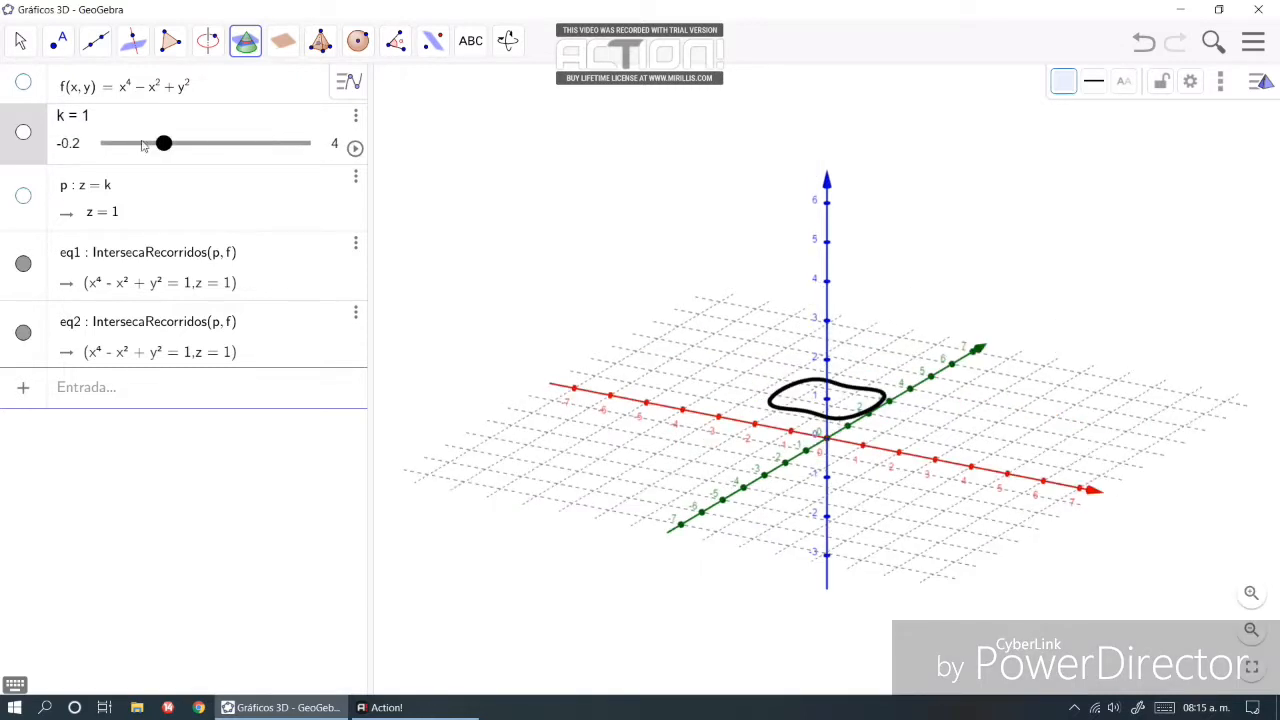
# Turn on the trace for both intersection curves, eq1 and eq2.
pyautogui.click(25, 271)
pyautogui.click(25, 271)
pyautogui.rightClick(278, 268)
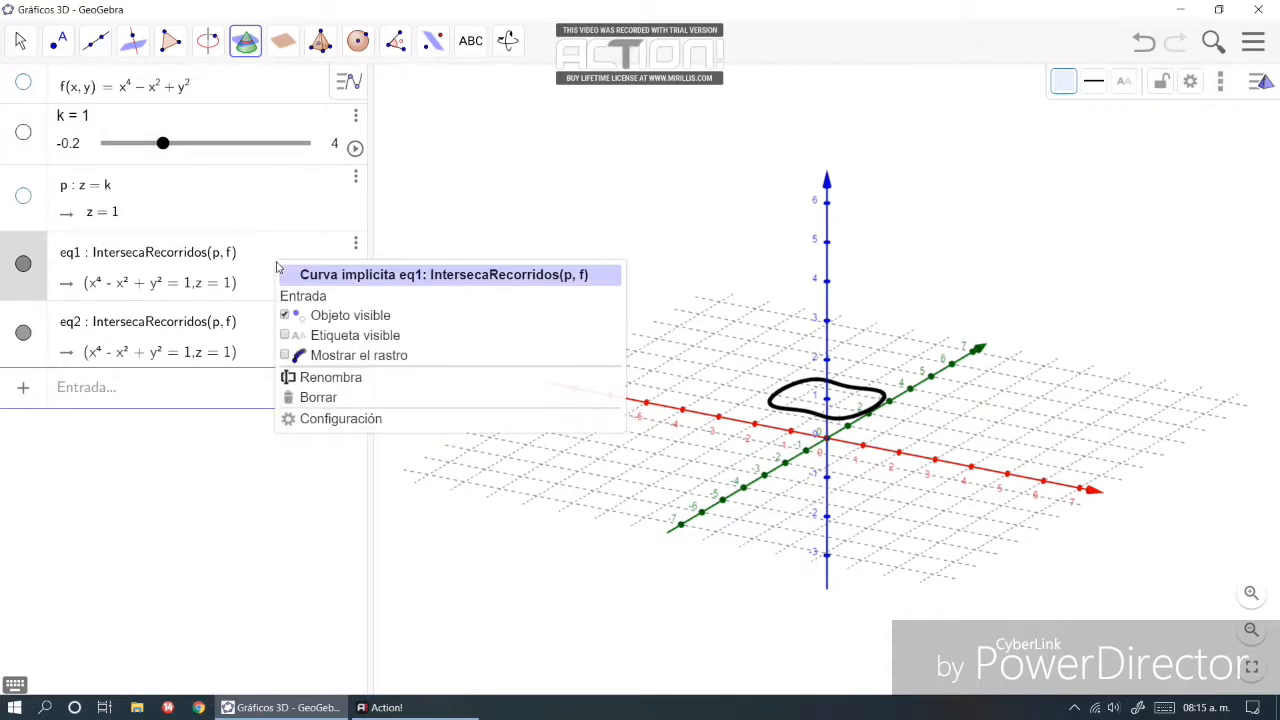
pyautogui.click(285, 357)
pyautogui.rightClick(285, 340)
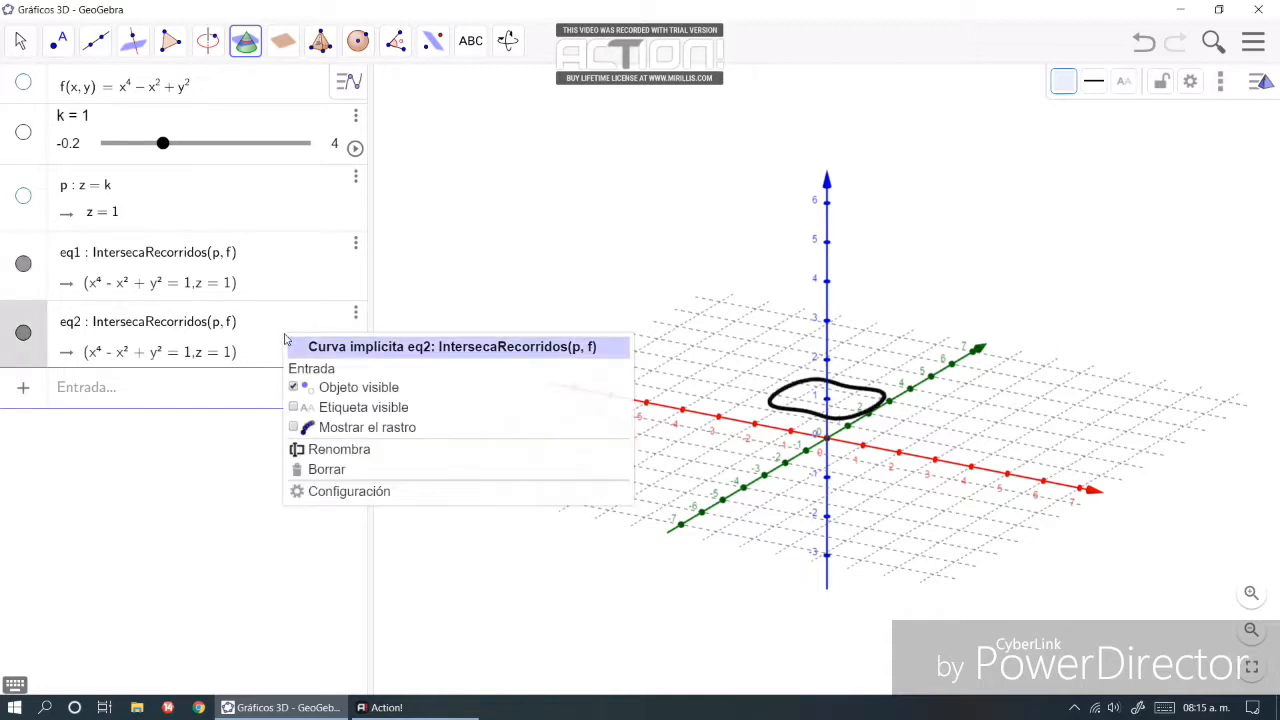
pyautogui.click(295, 428)
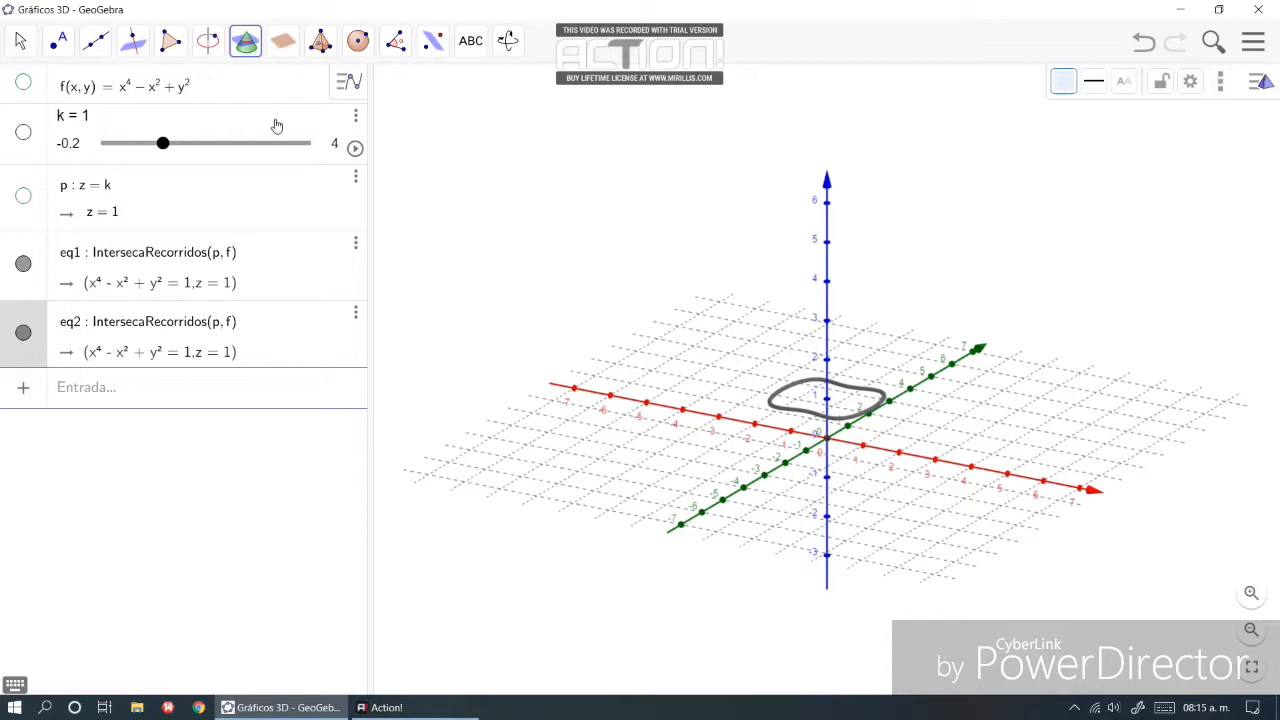
# Create a 2D representation view of plane p and center the intersection curve in it.
pyautogui.rightClick(278, 209)
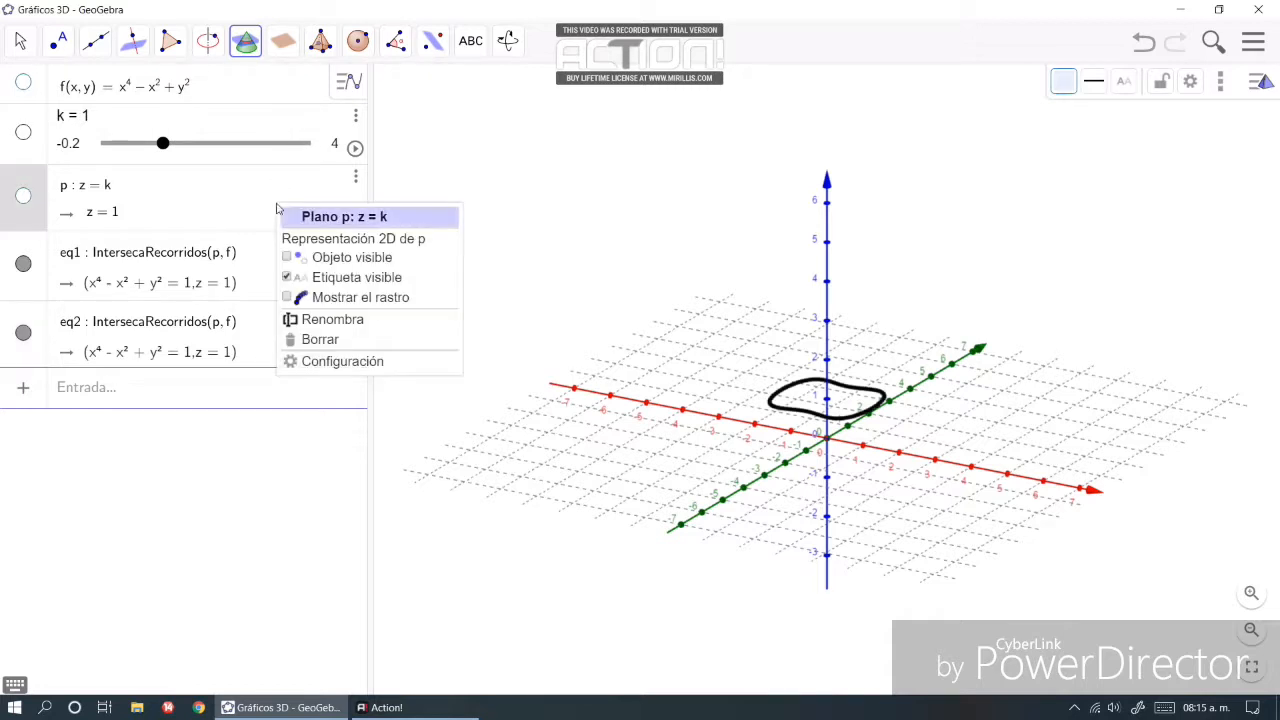
pyautogui.click(365, 240)
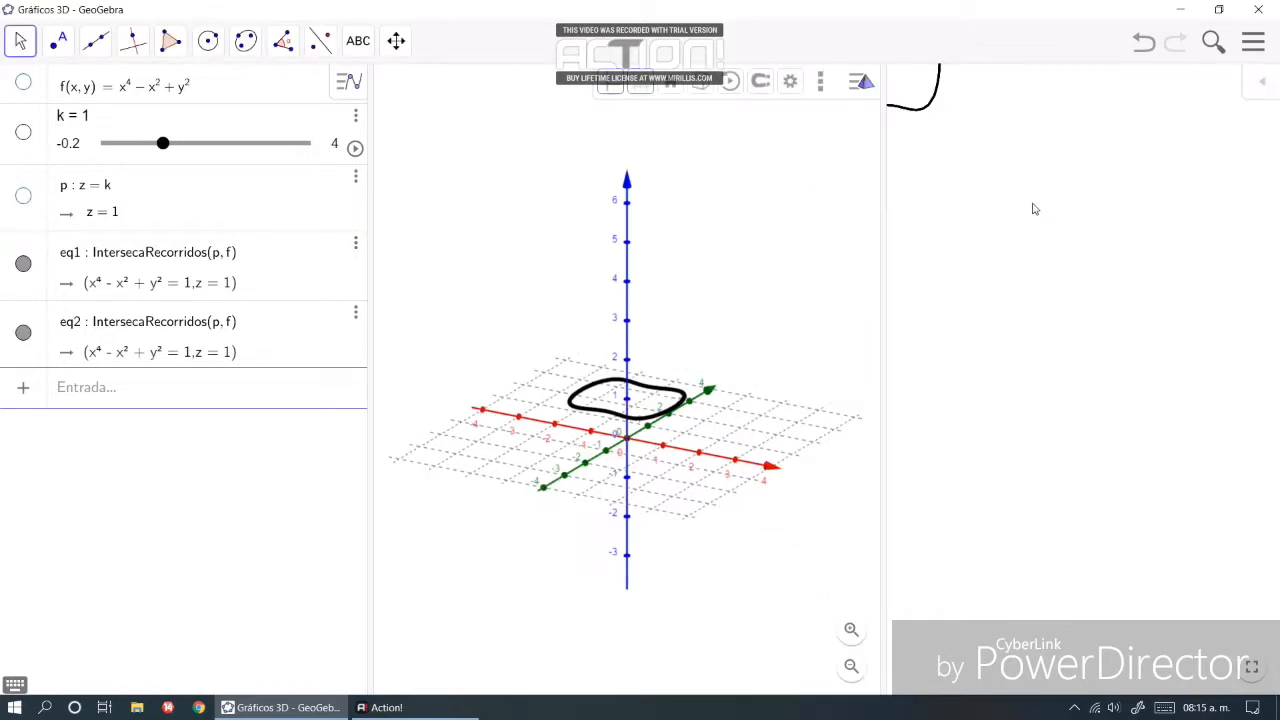
pyautogui.moveTo(1034, 205); pyautogui.dragTo(1210, 486)
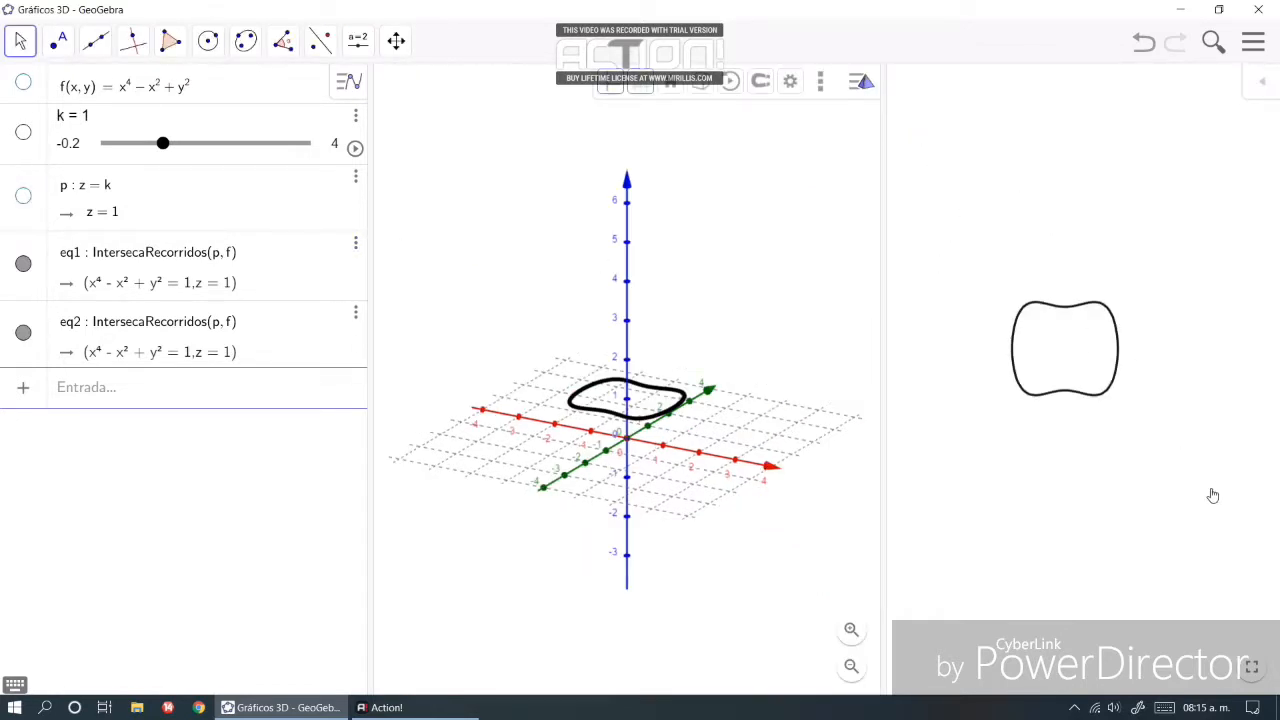
# Show the axes and the main-and-minor grid in the 2D view of plane p.
pyautogui.click(1263, 83)
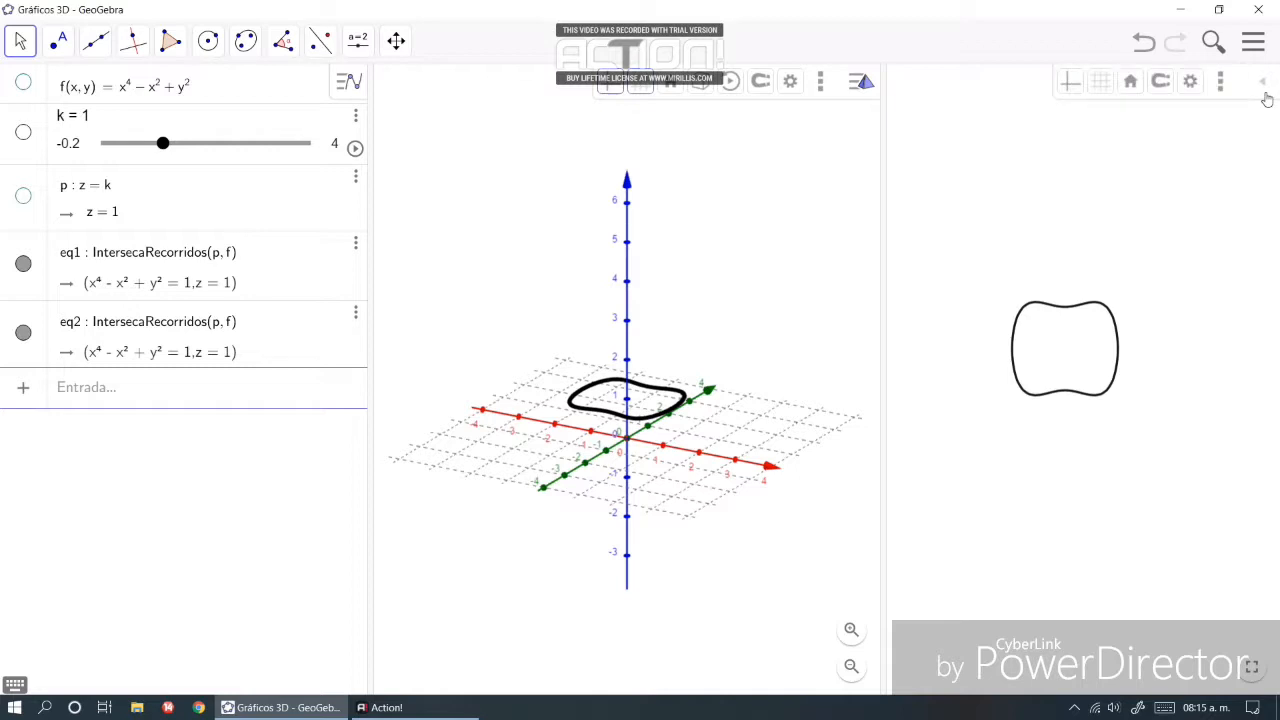
pyautogui.click(1073, 84)
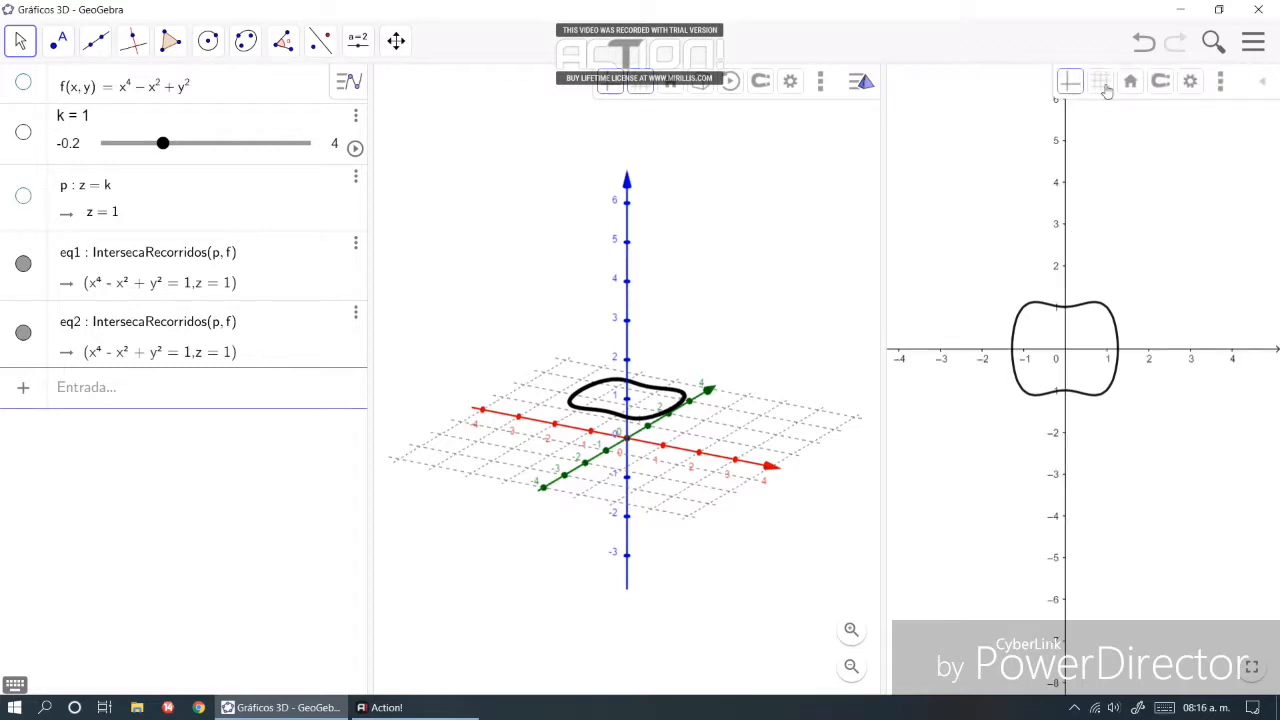
pyautogui.click(1104, 88)
pyautogui.click(1139, 114)
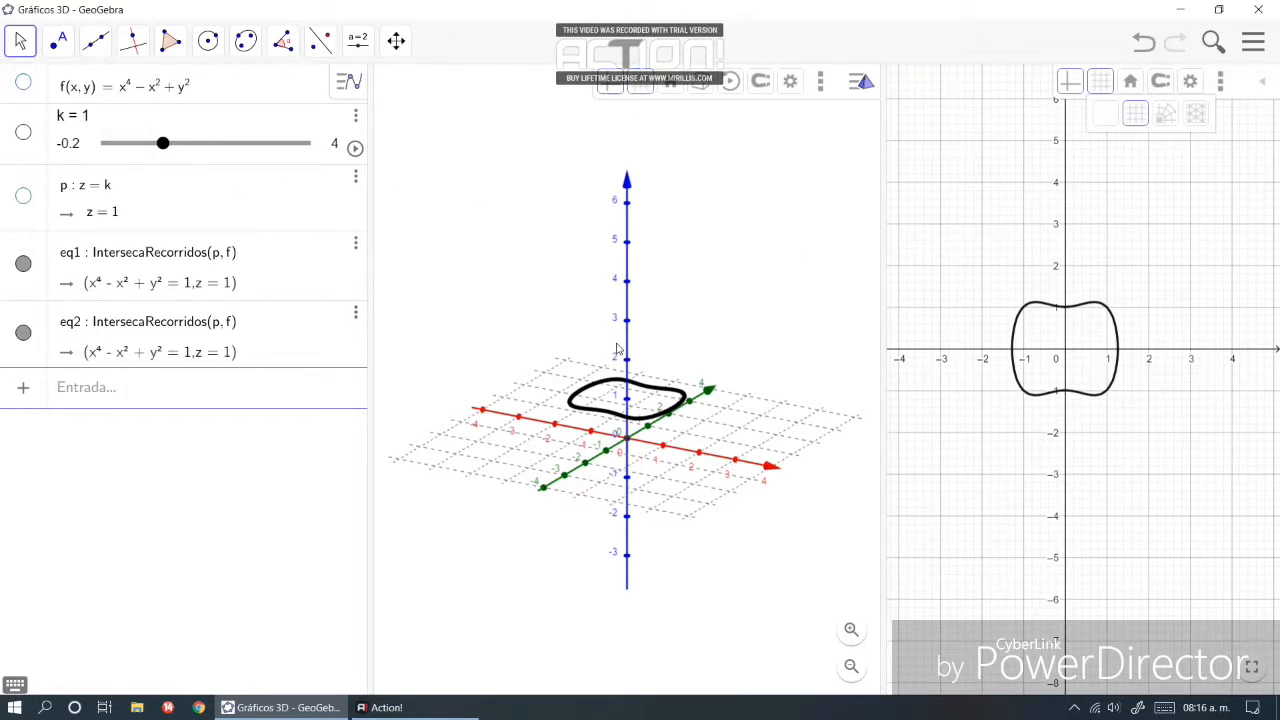
# Animate slider k to trace the level curves, stop the animation, and show surface f again.
pyautogui.rightClick(287, 286)
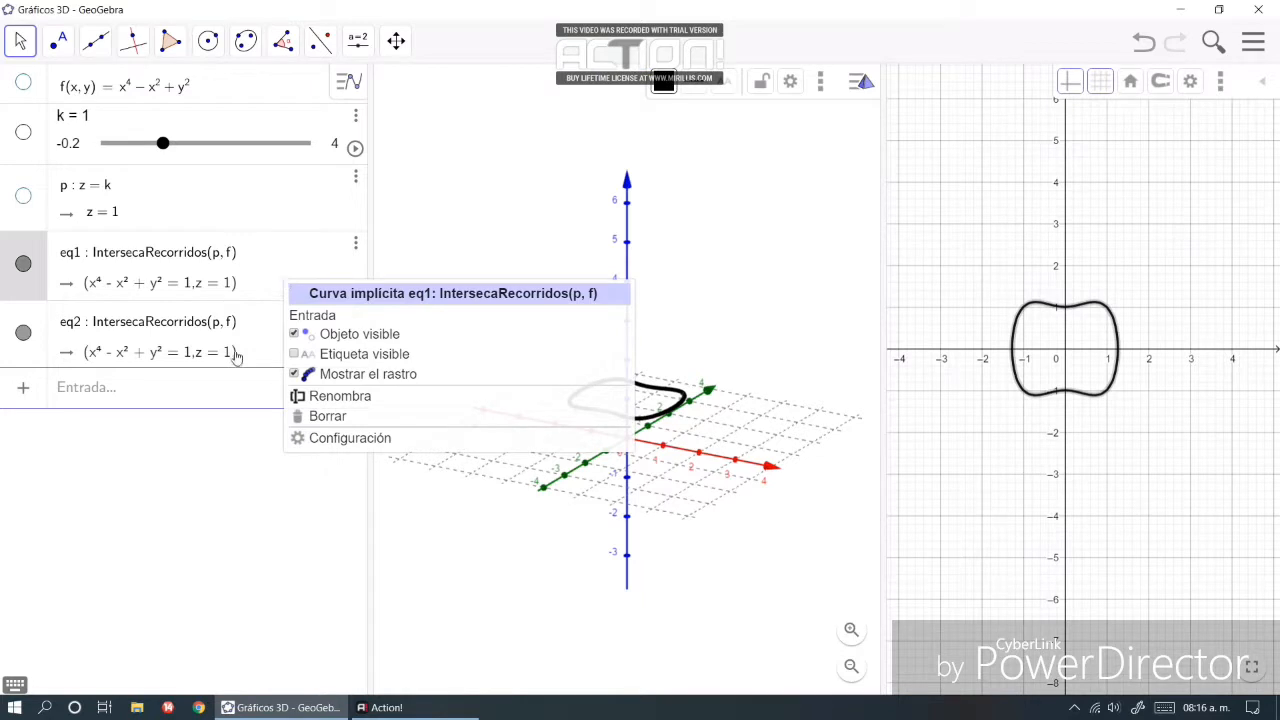
pyautogui.click(354, 149)
pyautogui.click(354, 149)
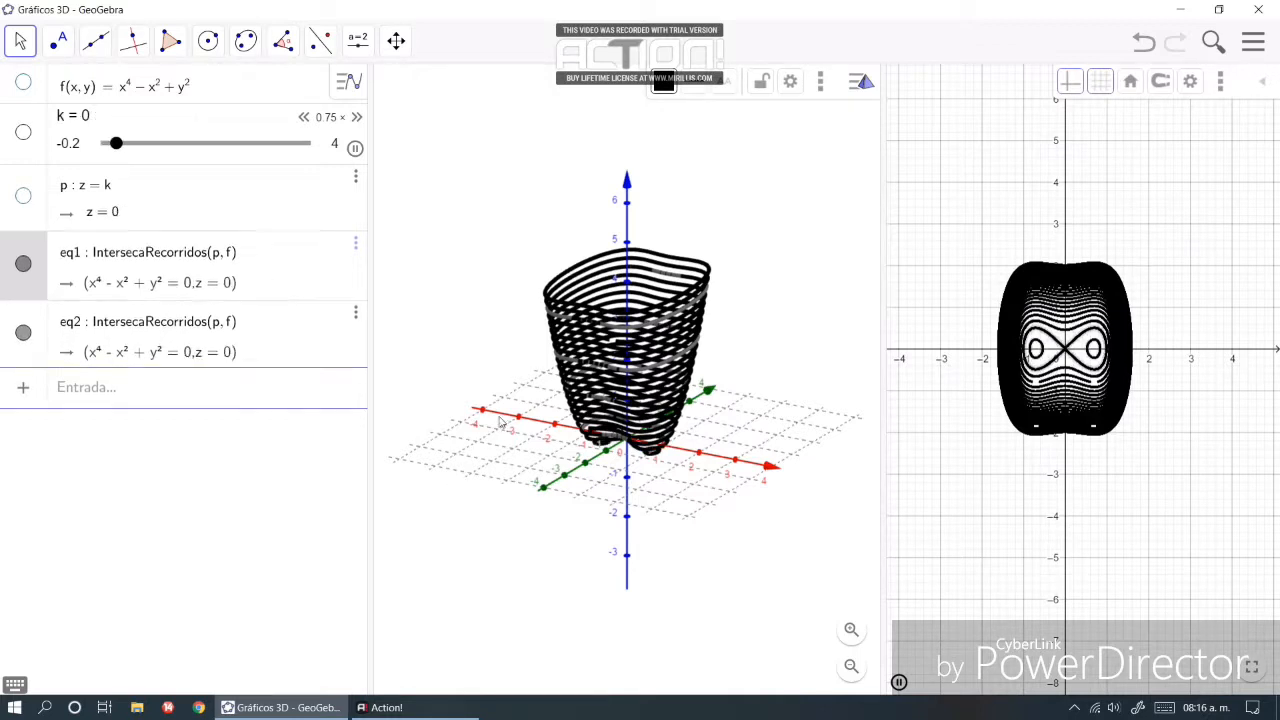
pyautogui.click(355, 148)
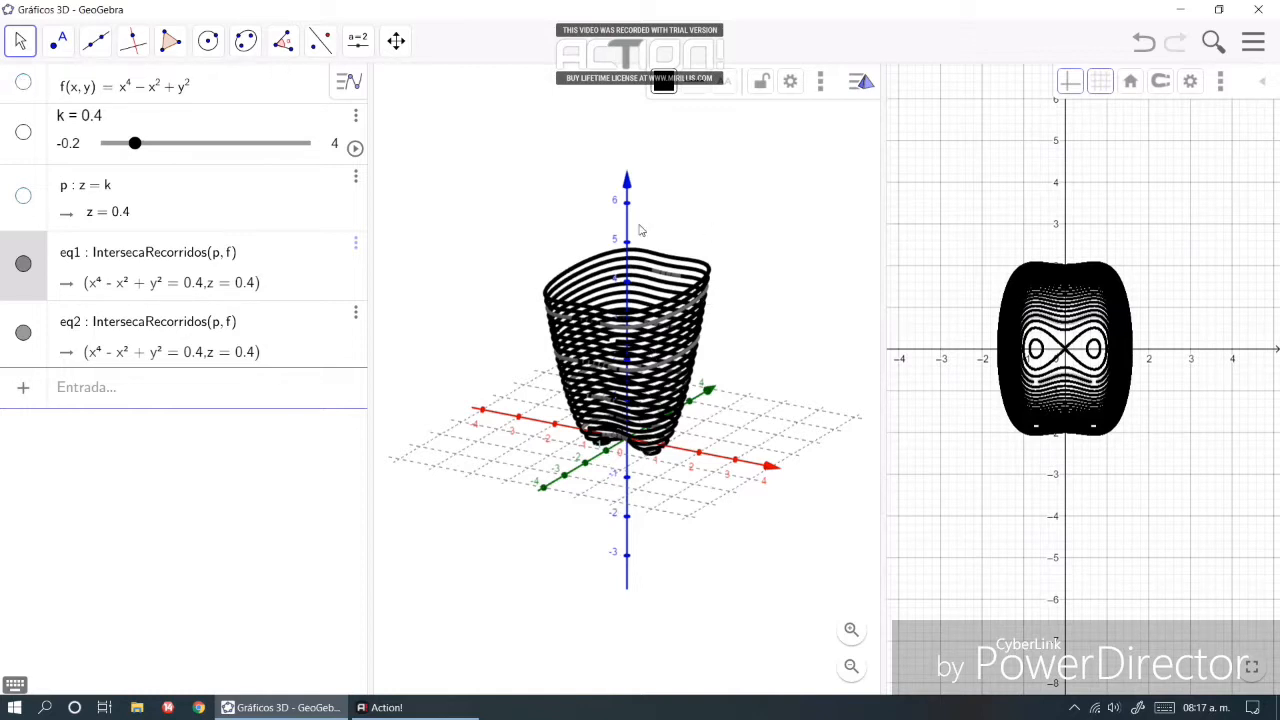
pyautogui.click(24, 84)
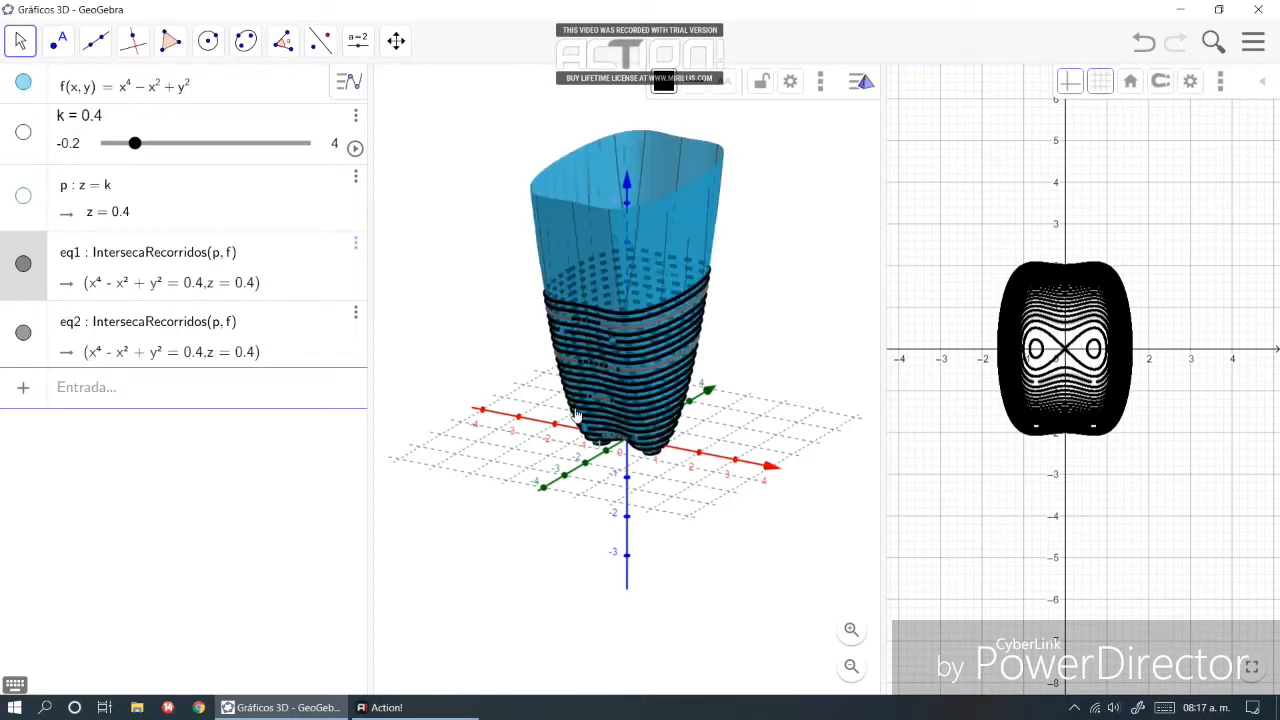